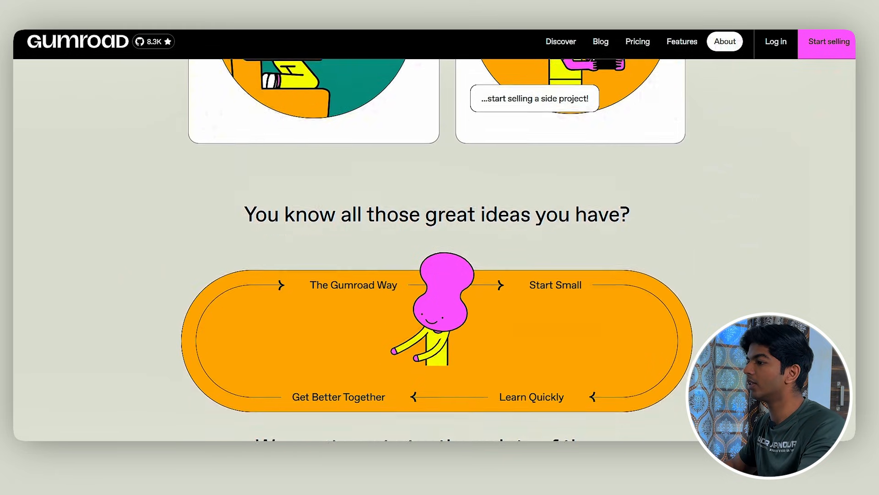
Step: Look through the Gumroad landing page, including its approach to starting small and its marketplace product categories
scroll(438, 250, down, 8)
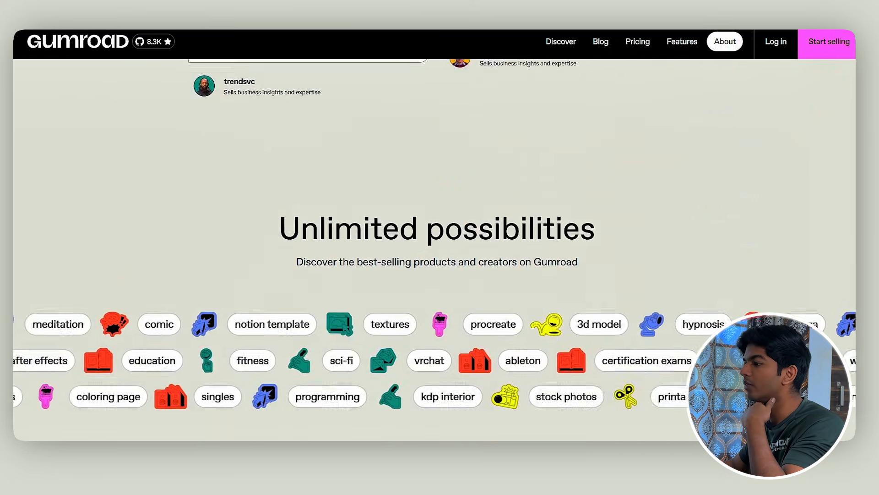
scroll(437, 249, up, 8)
scroll(437, 250, down, 7)
scroll(458, 297, down, 2)
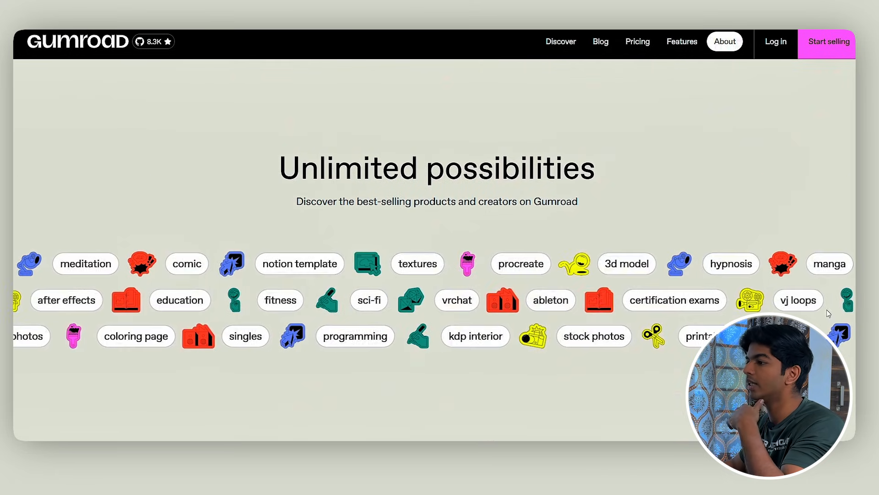
scroll(397, 379, down, 2)
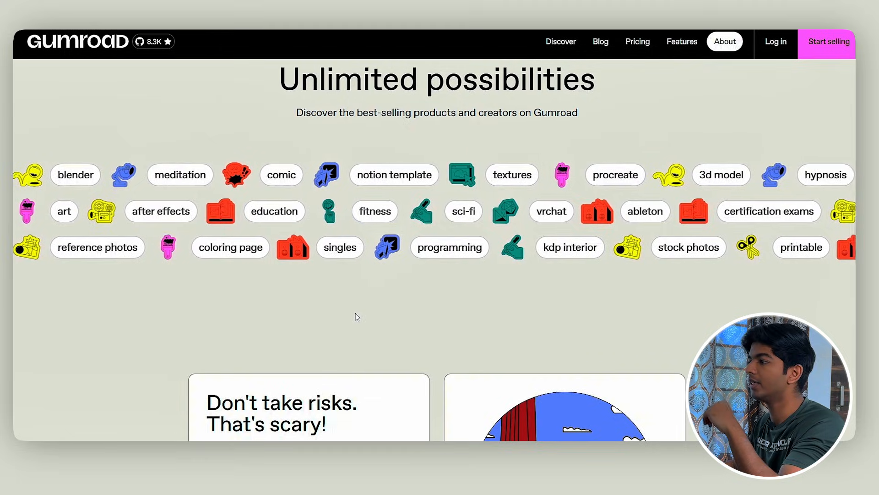
Step: Start selling from the landing page's main heading area and sign up with a linked third-party account
scroll(356, 312, up, 20)
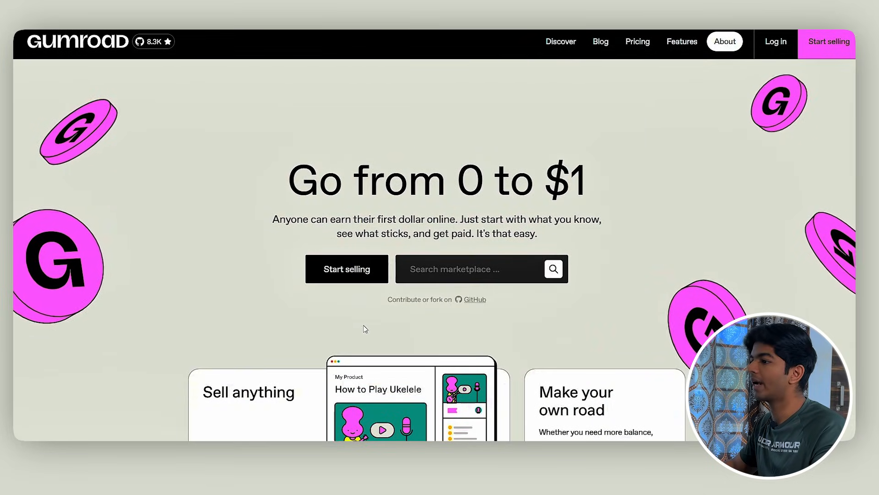
click(348, 270)
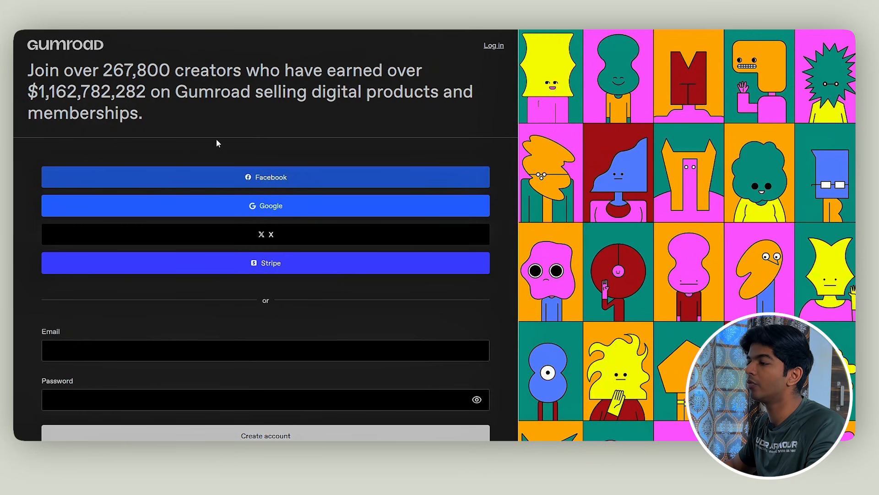
scroll(216, 139, down, 1)
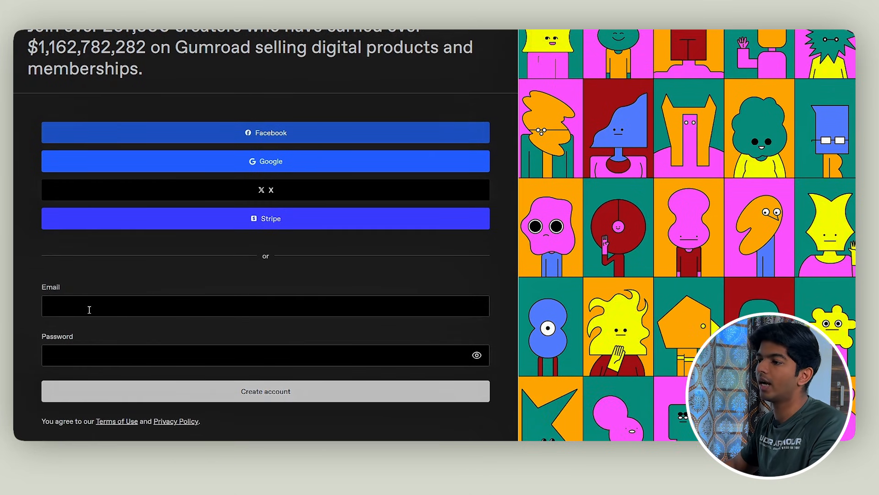
click(268, 173)
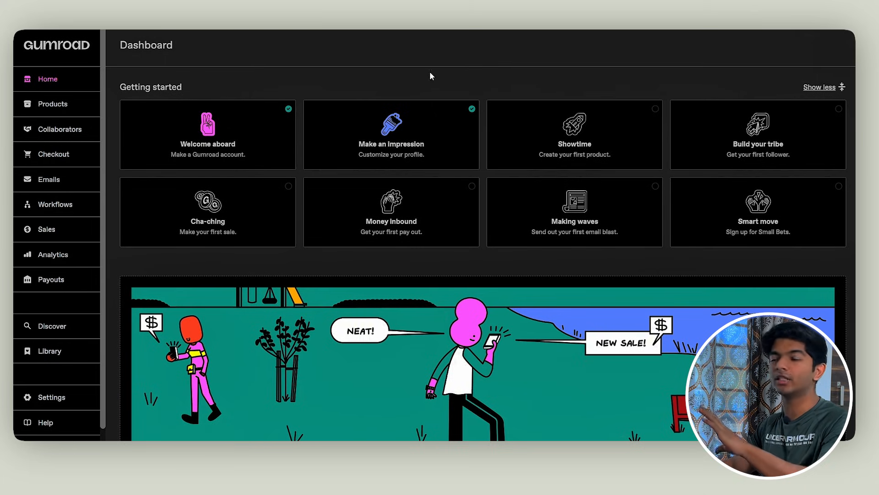
Step: Examine the dashboard's getting-started checklist, first-product prompt and sales activity summary
double_click(144, 45)
click(222, 56)
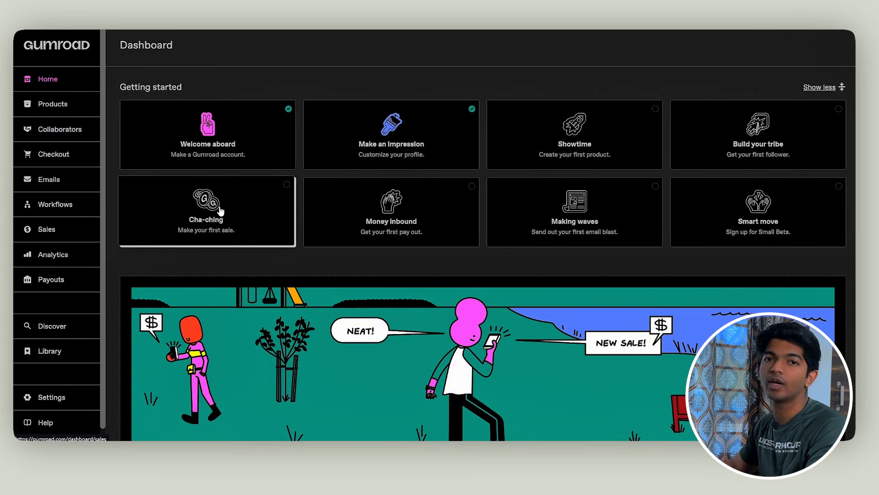
scroll(447, 157, down, 2)
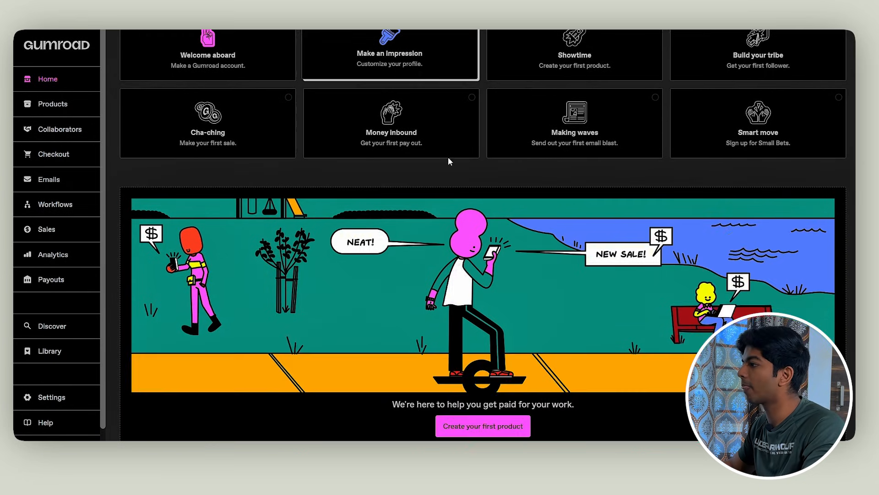
scroll(448, 160, down, 2)
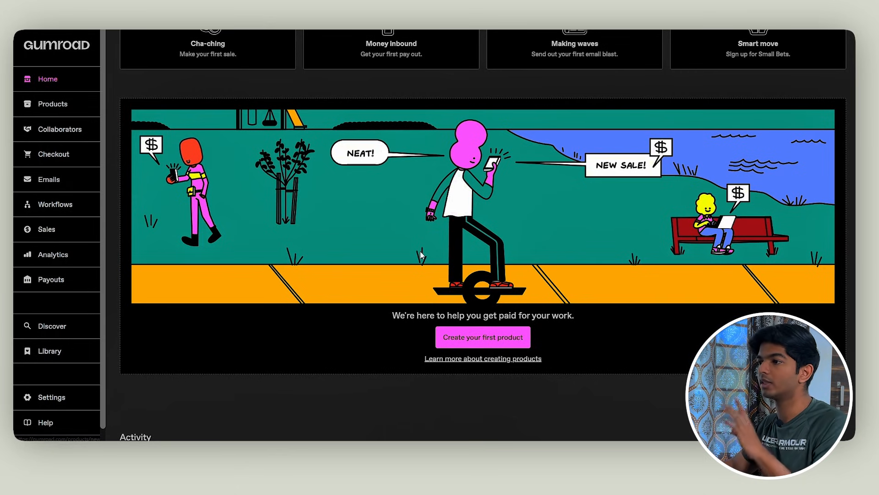
scroll(437, 290, up, 1)
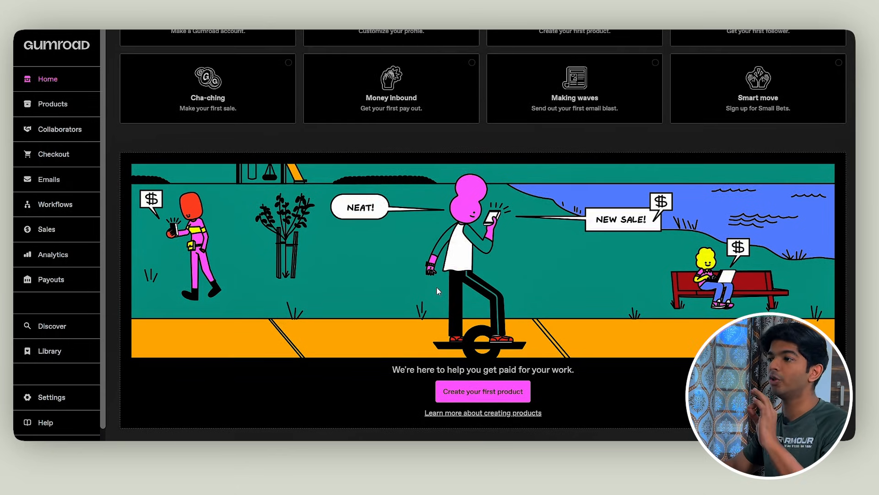
scroll(437, 290, down, 3)
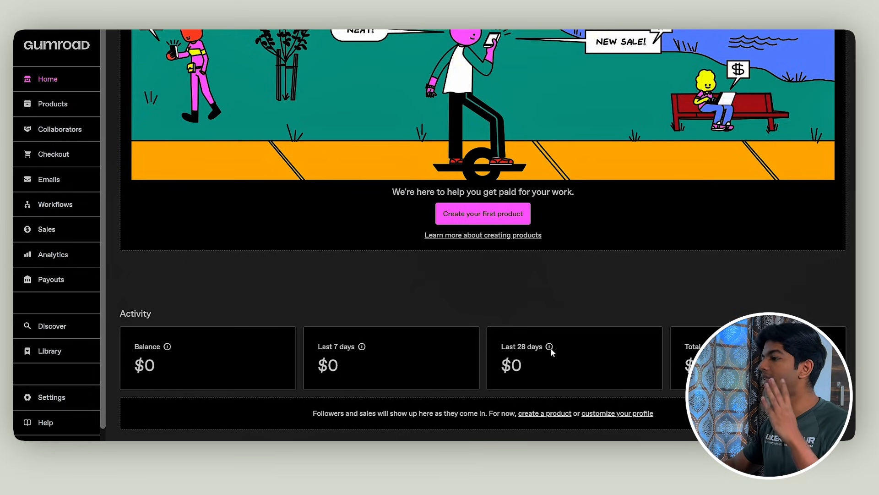
scroll(267, 268, up, 7)
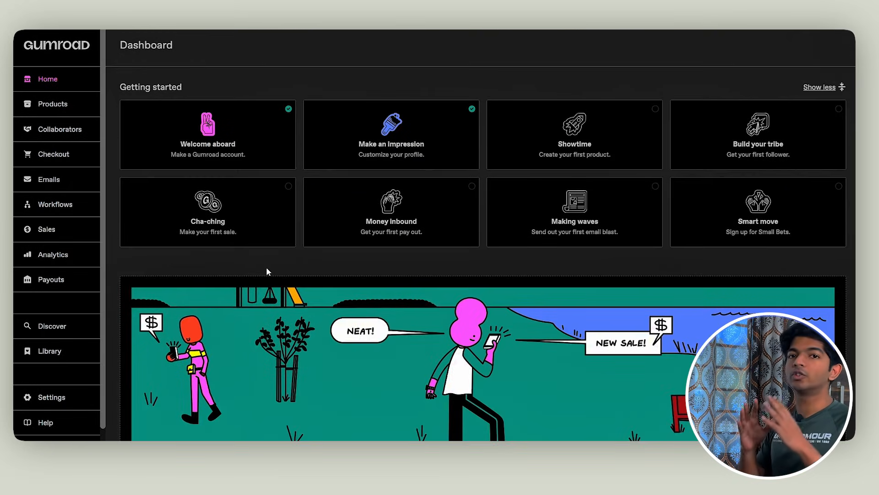
scroll(507, 202, down, 6)
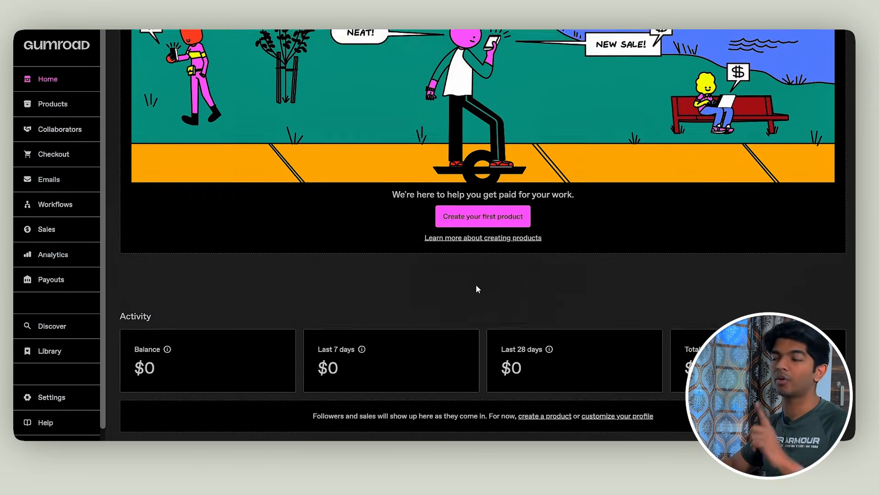
scroll(476, 288, up, 2)
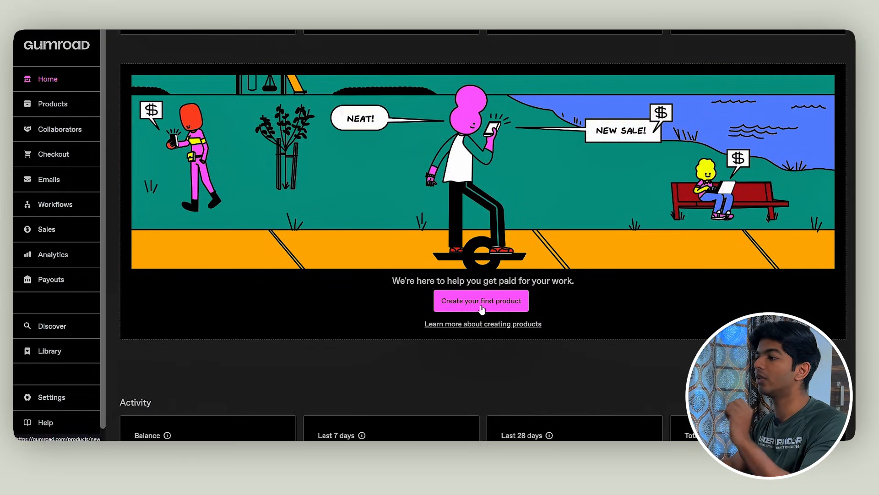
Step: Start creating the first product and name it "The Ultimate 7-day Reset", keeping the Digital product type
click(481, 306)
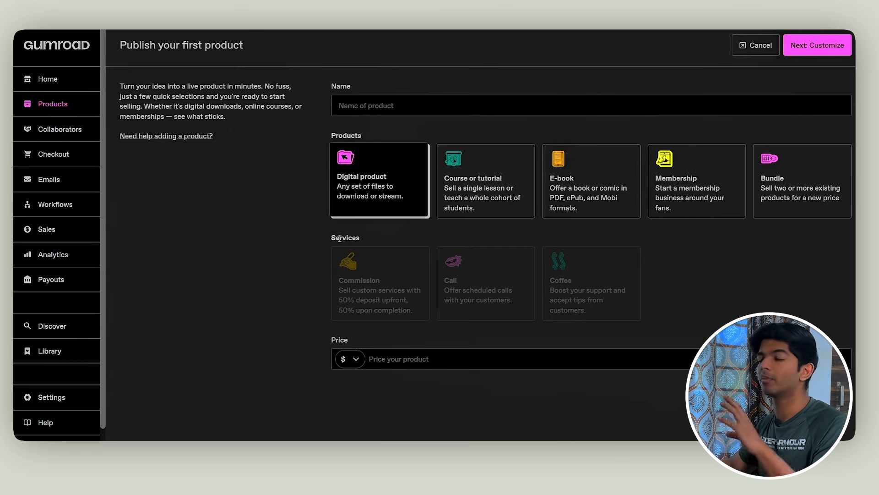
click(384, 105)
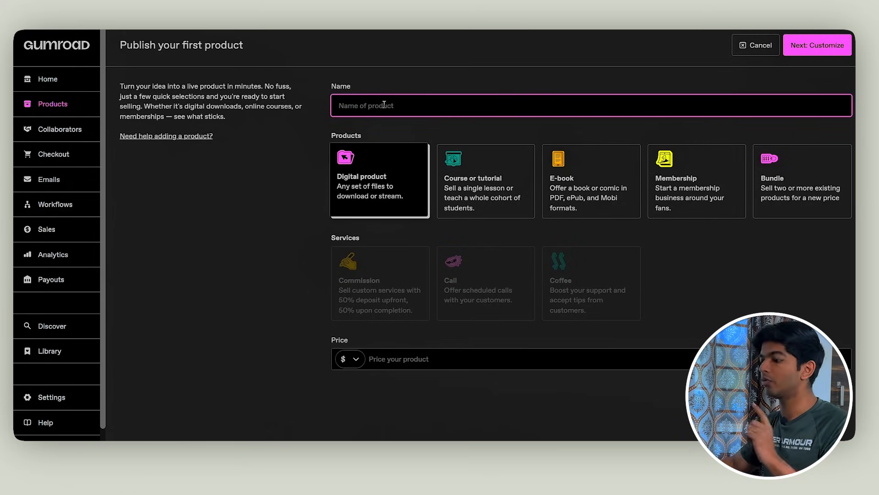
text(The U)
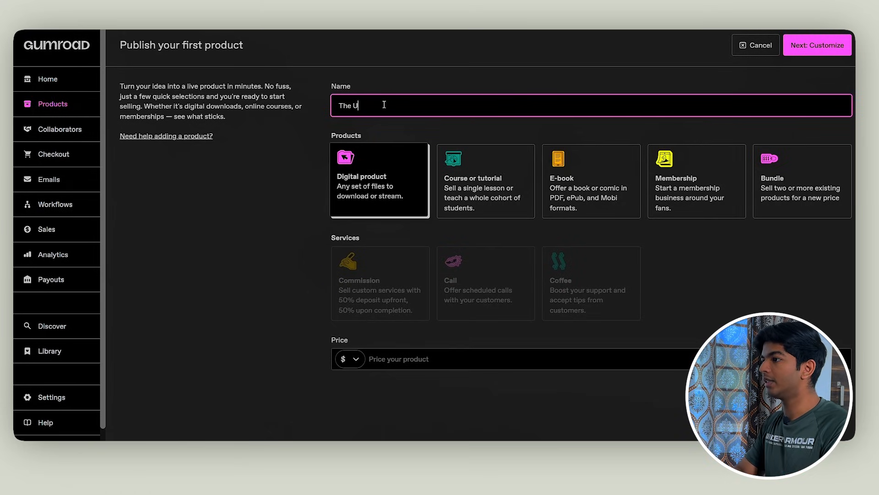
text(ltimate )
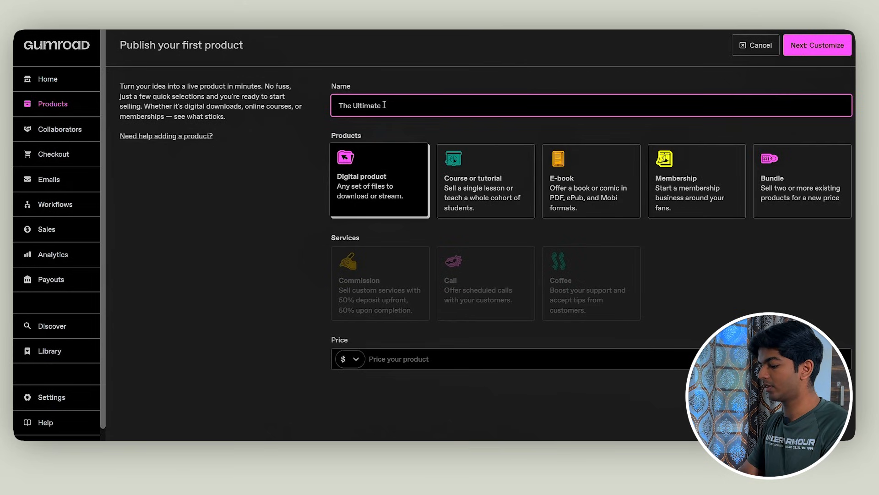
text(7-day Reset)
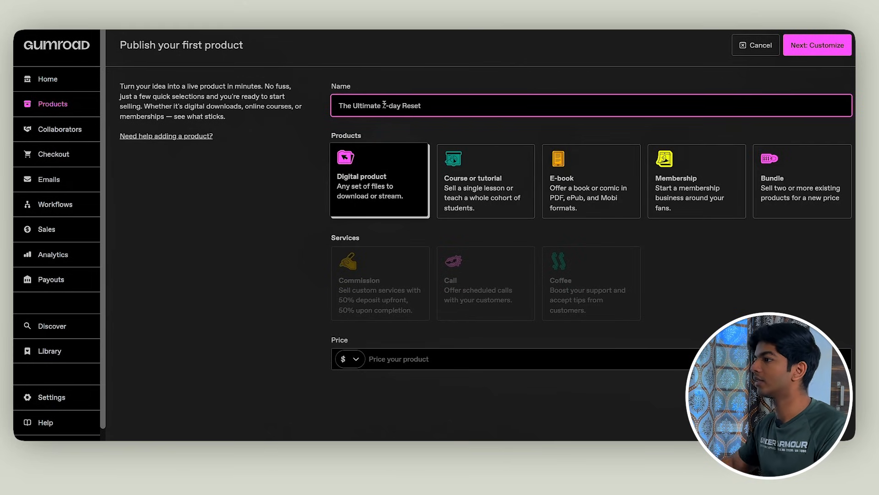
click(380, 224)
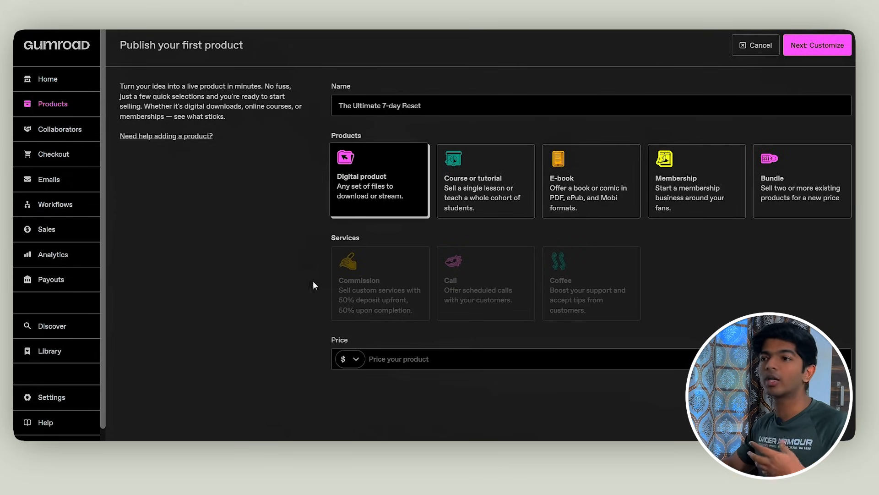
Step: Price the product at 0 in US Dollars and continue to its customization page
mouse_move(386, 284)
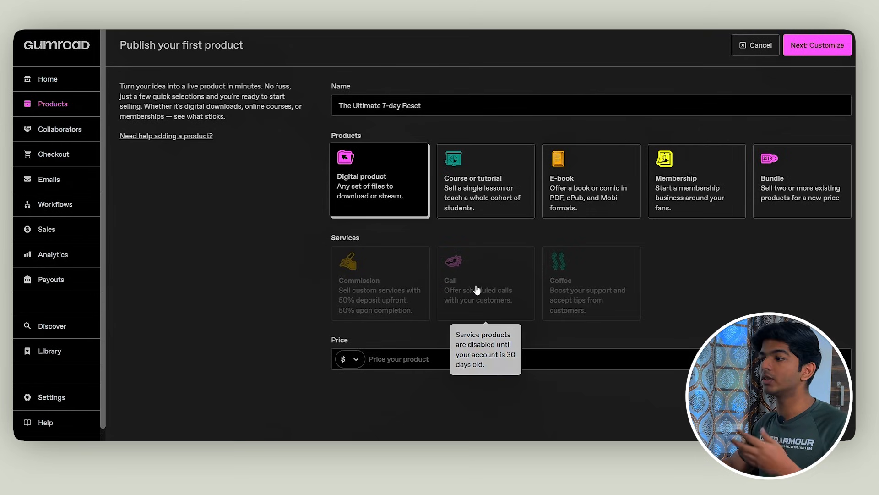
mouse_move(566, 300)
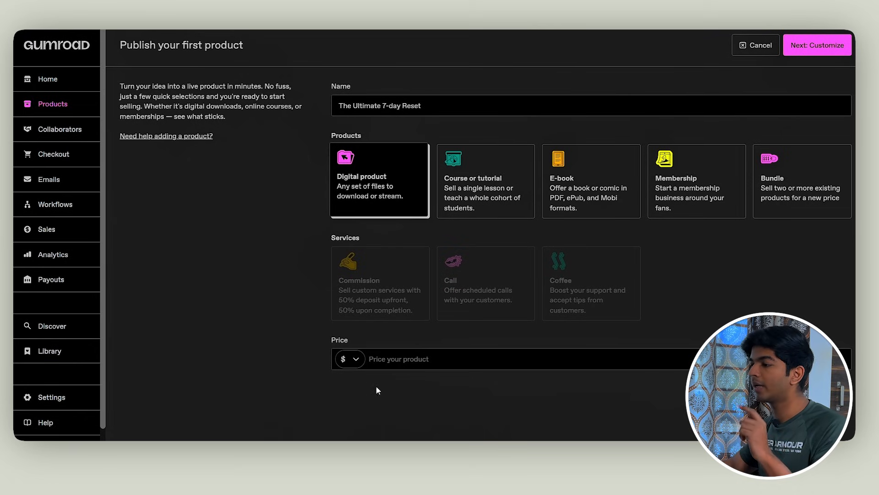
click(395, 358)
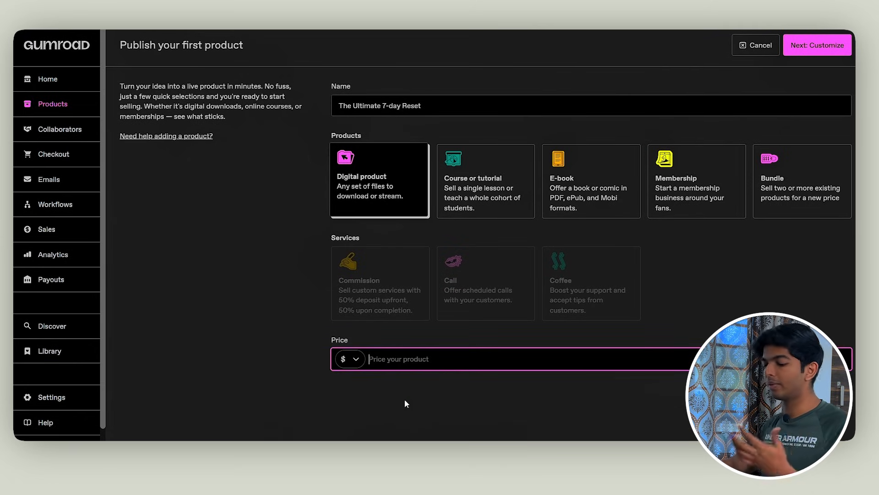
text(0)
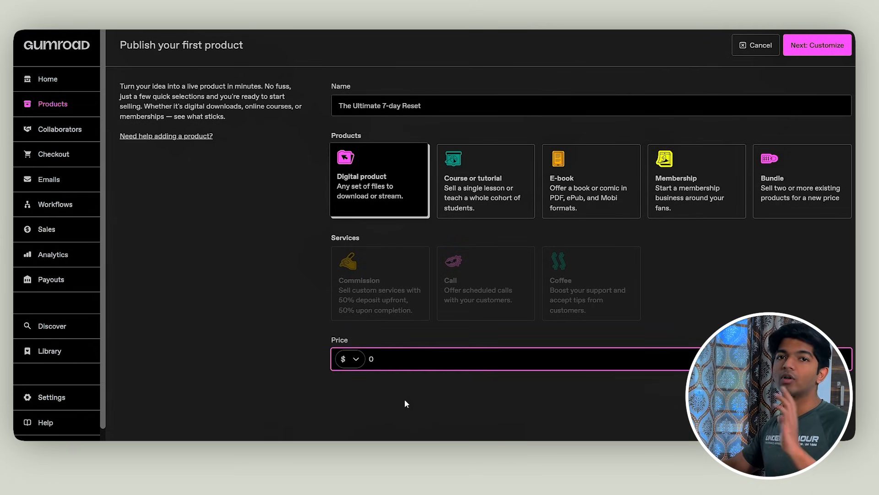
click(355, 362)
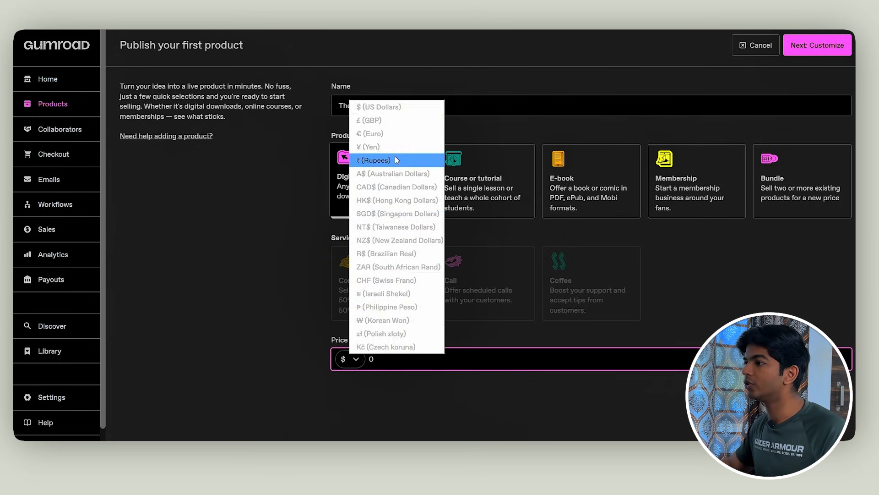
click(400, 109)
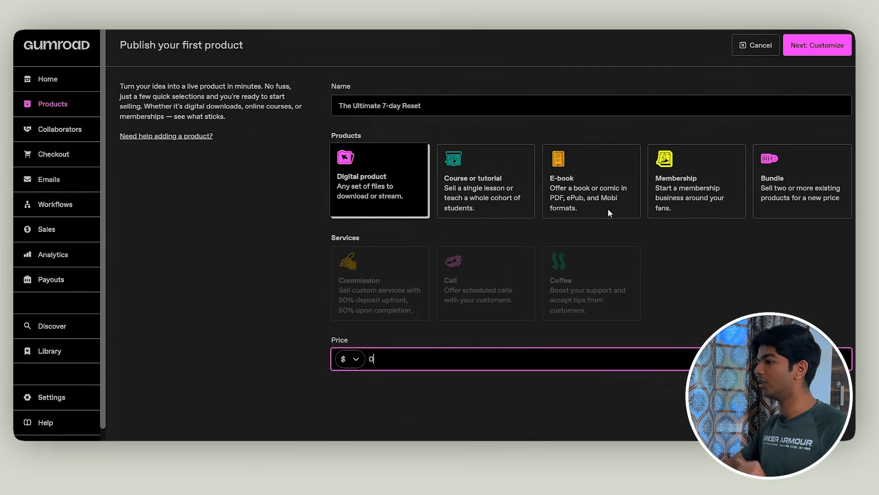
click(813, 49)
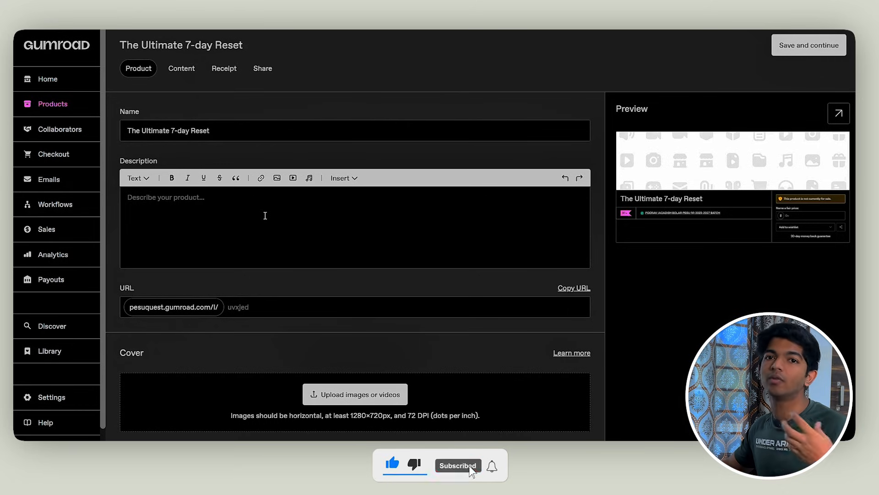
Step: Paste the prepared sales text for the 7-day reset guide into the product description
click(164, 261)
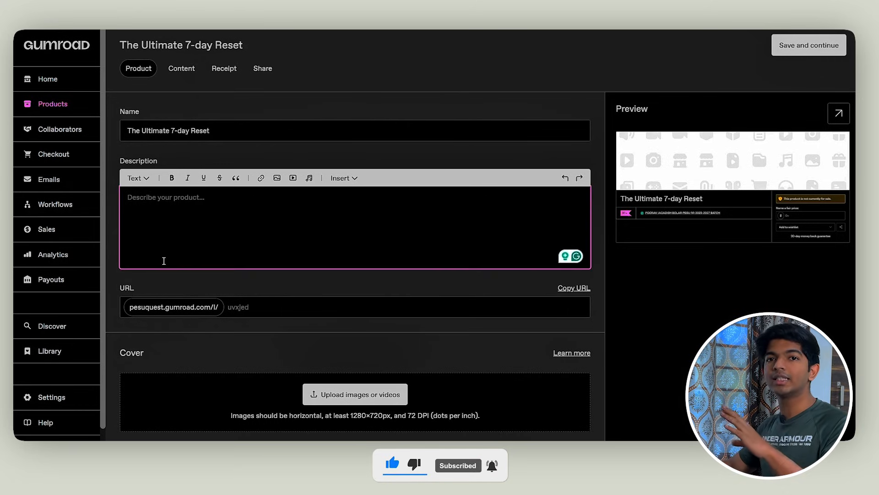
key(ctrl+v)
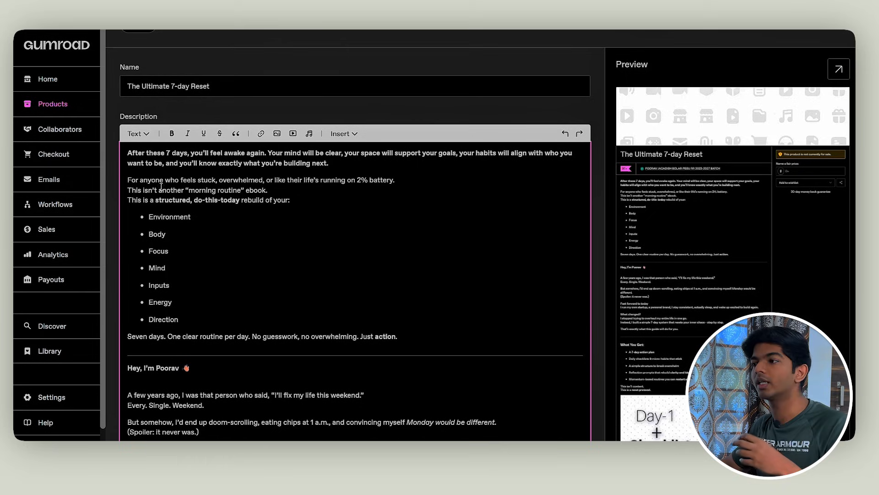
Step: Review the pasted description, from the target audience and the bulleted focus areas to the personal story and "What You Get" section
drag(139, 180, 228, 183)
double_click(236, 180)
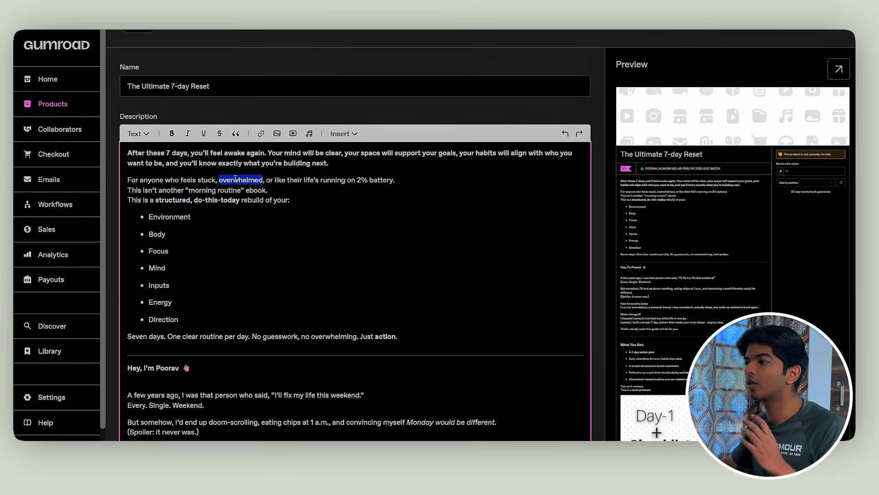
click(320, 180)
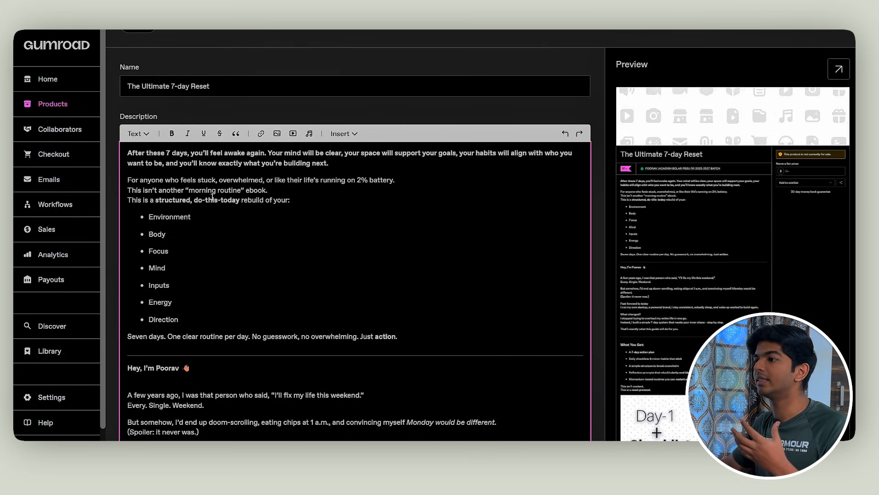
scroll(183, 194, down, 2)
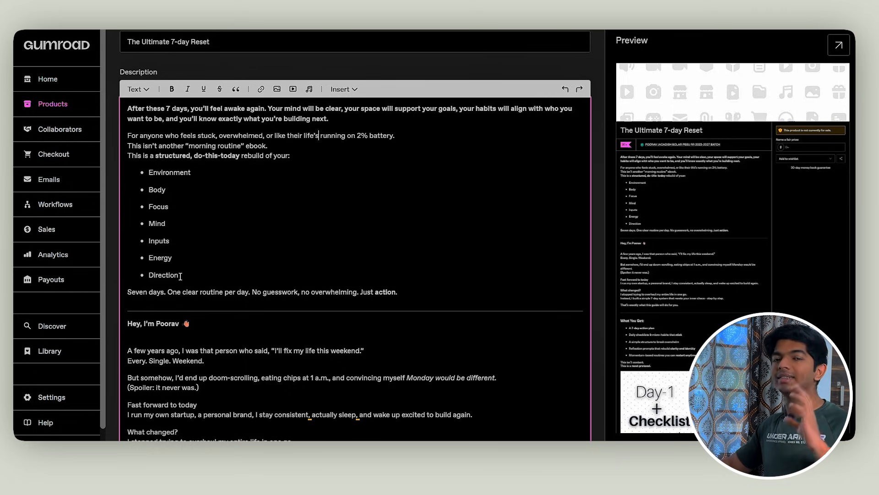
click(175, 173)
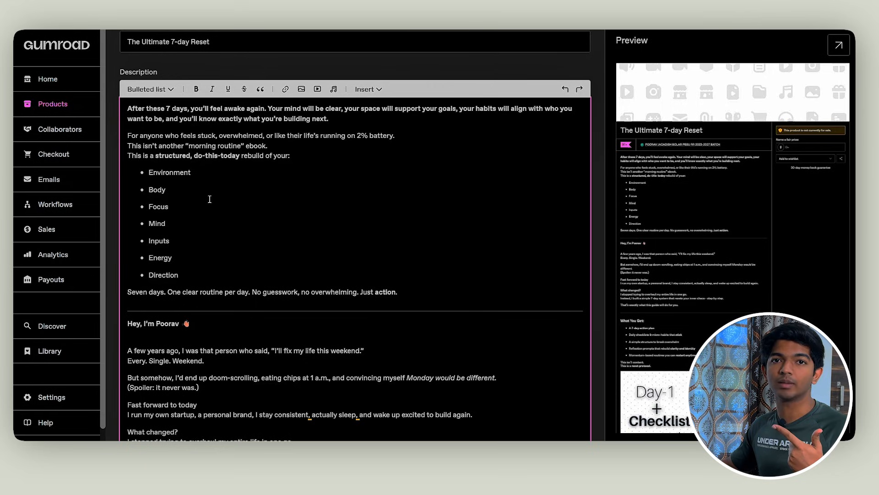
scroll(152, 151, down, 4)
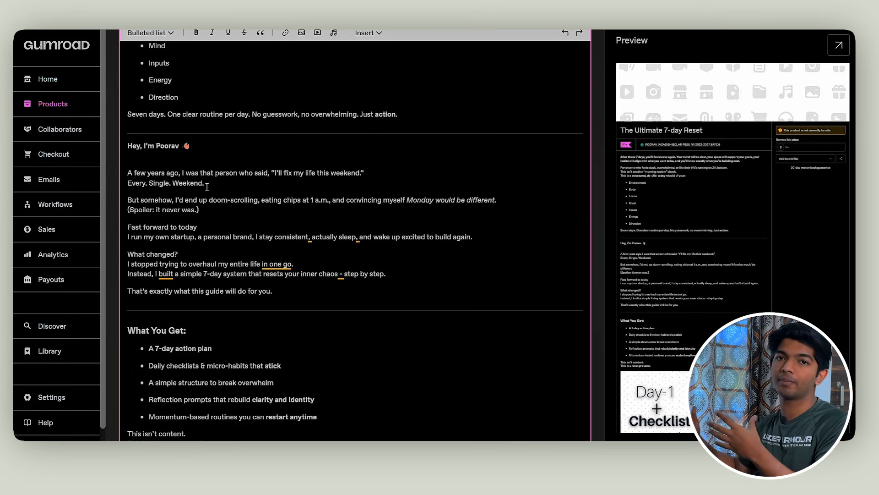
Step: Review the rest of the description, from "What You Get" through "Who It's For" and "Before You Buy" to the closing "Start the Reset" section
scroll(194, 163, down, 4)
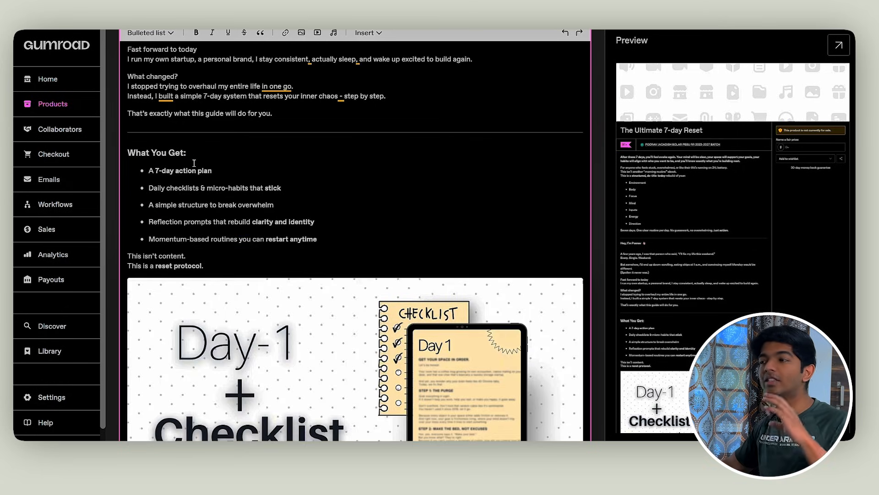
drag(136, 153, 189, 155)
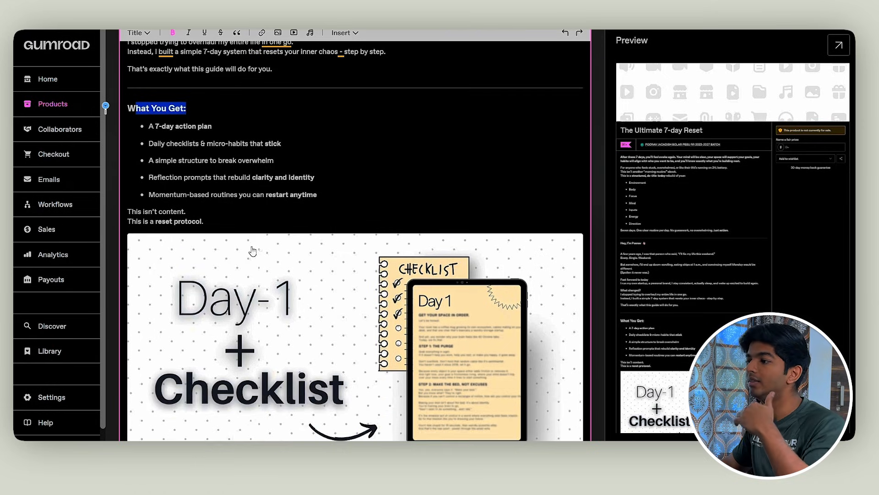
scroll(251, 247, down, 1)
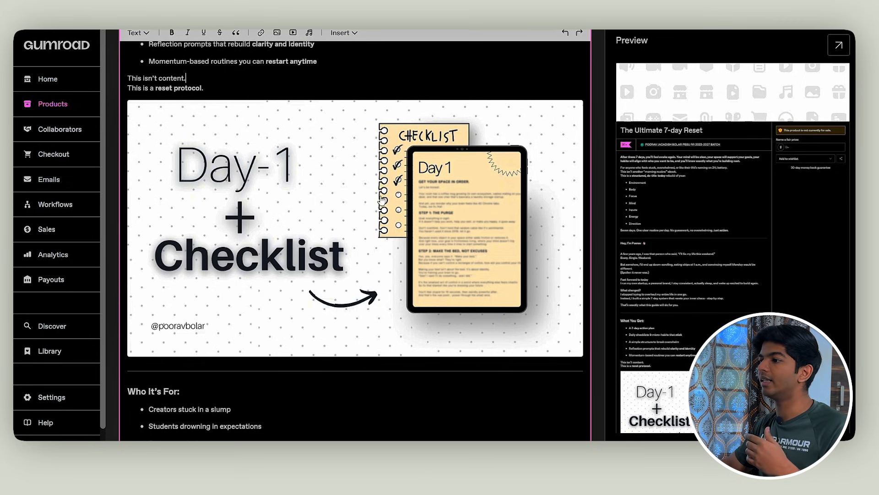
scroll(243, 274, down, 4)
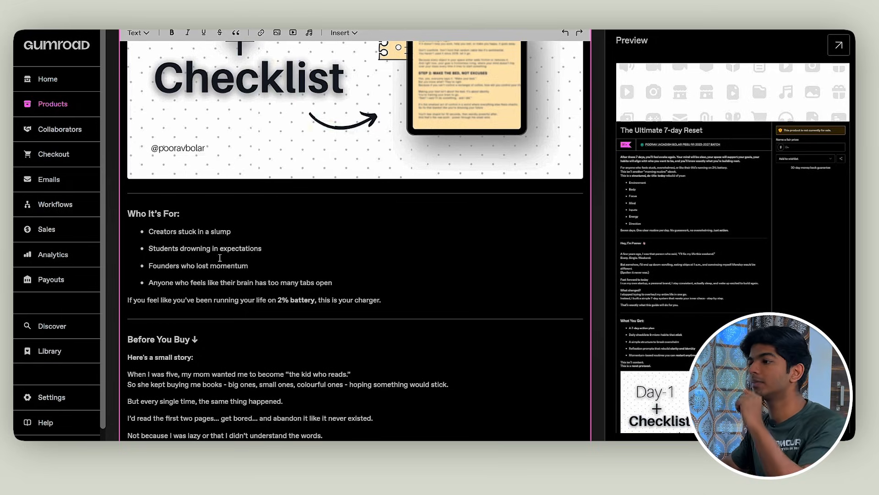
scroll(220, 258, down, 5)
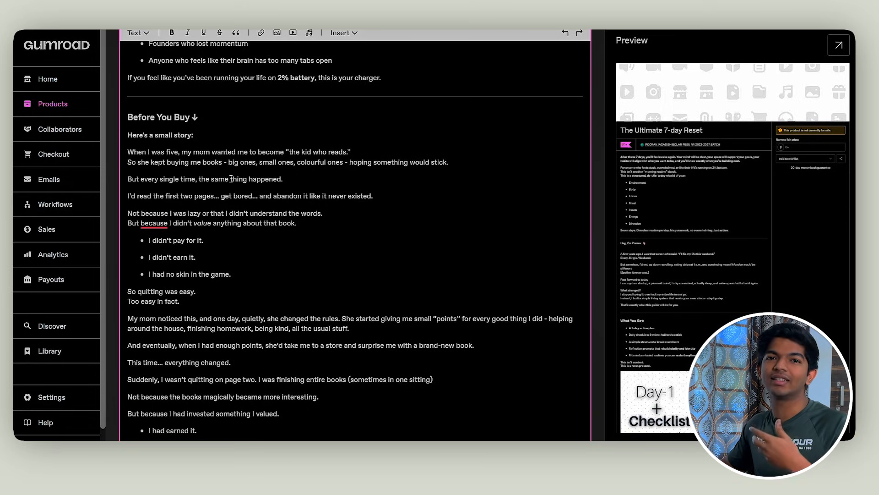
scroll(195, 163, down, 10)
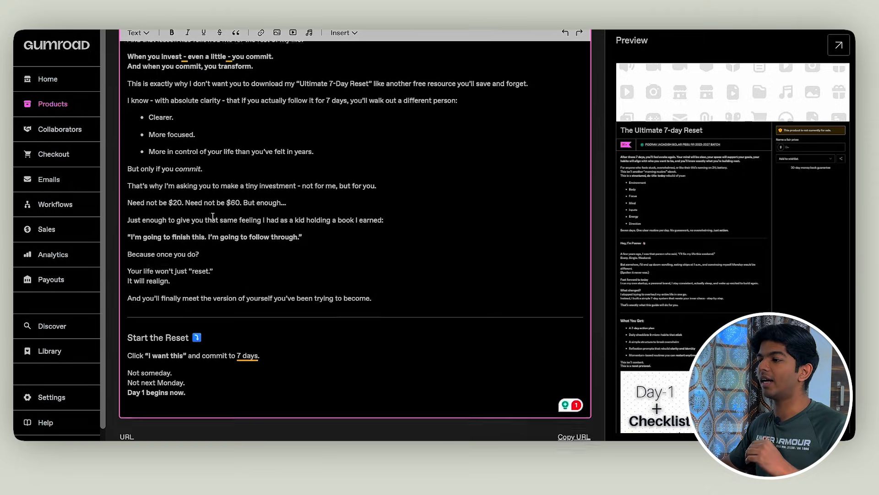
scroll(195, 293, up, 14)
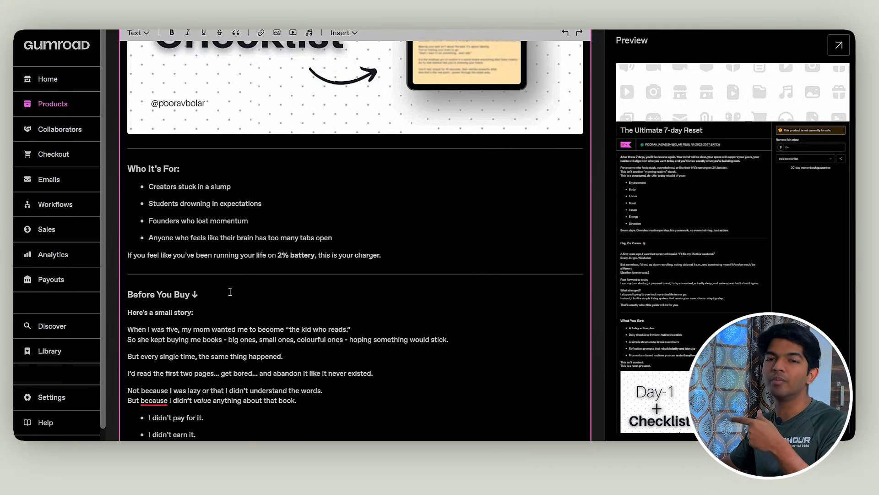
scroll(200, 244, down, 2)
scroll(199, 245, down, 14)
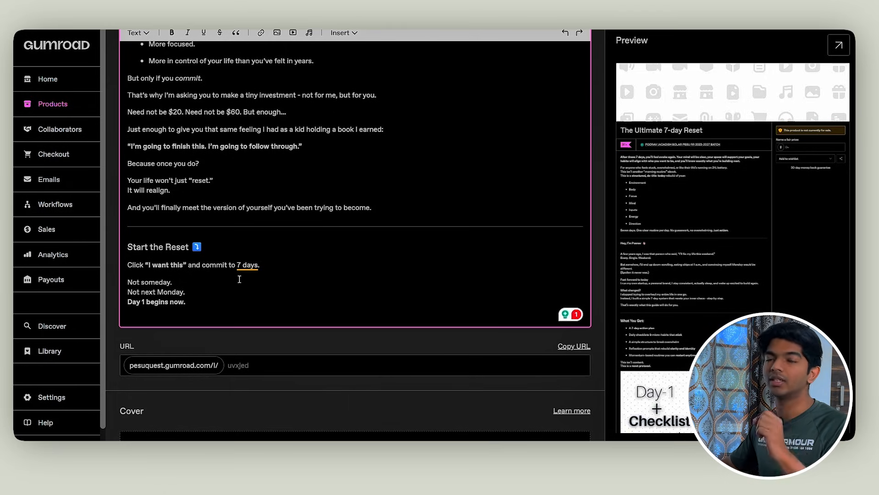
scroll(210, 300, down, 1)
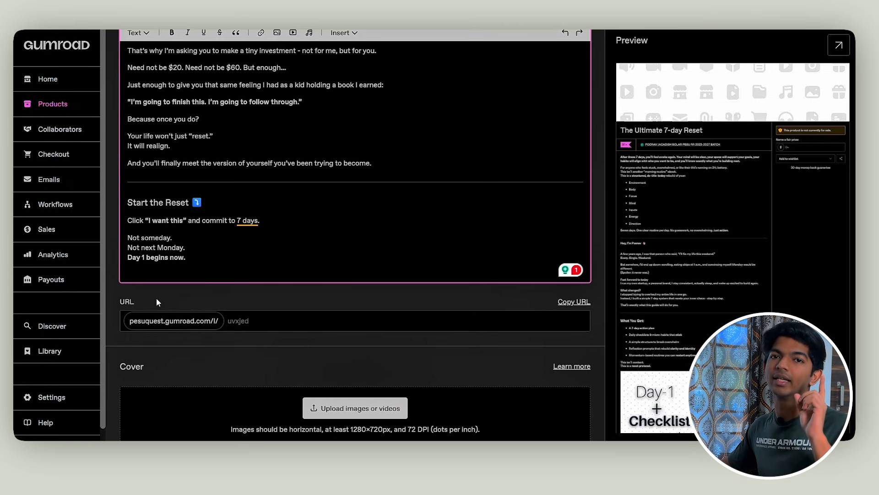
drag(192, 258, 127, 201)
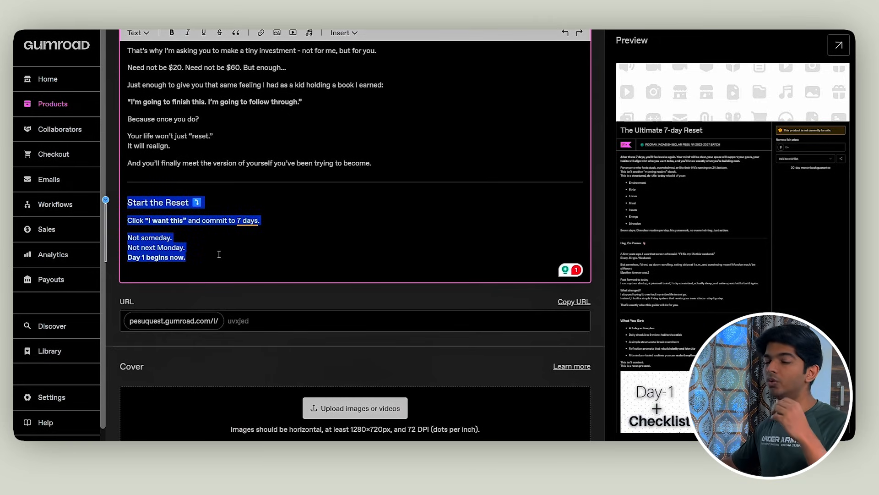
click(217, 291)
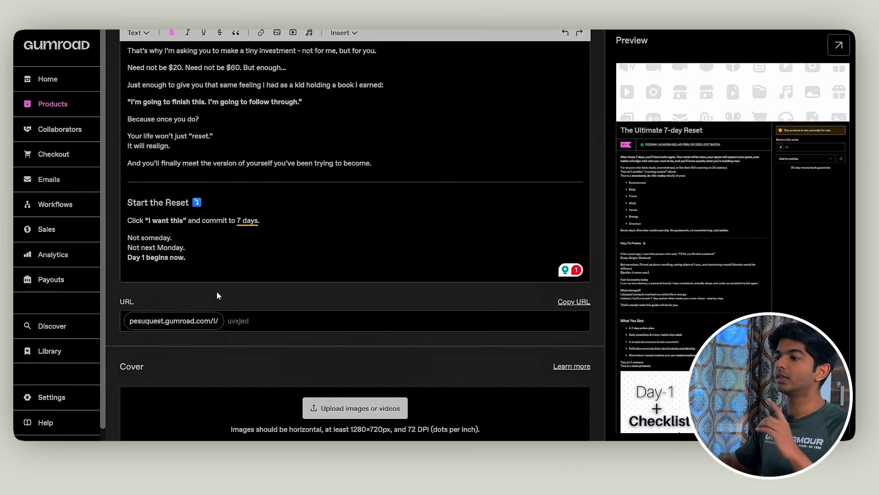
Step: Set the custom ending of the product URL to "7-day-reset"
scroll(216, 291, down, 1)
click(258, 282)
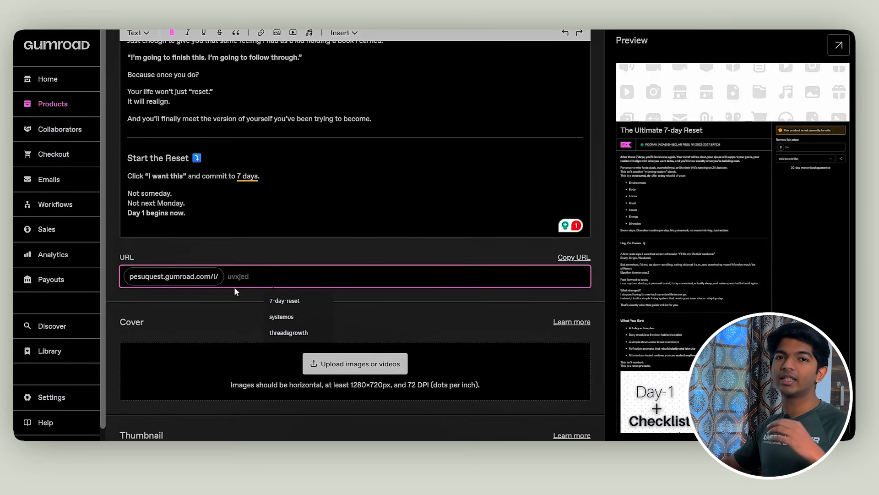
click(222, 290)
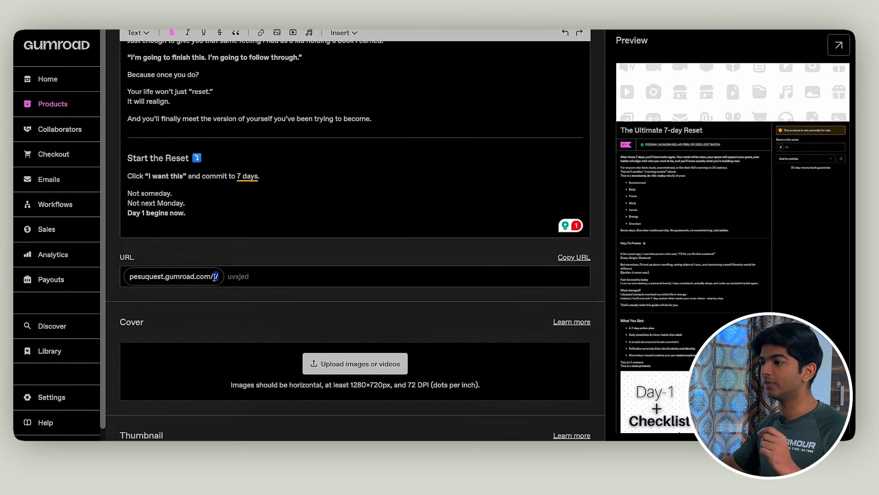
click(253, 278)
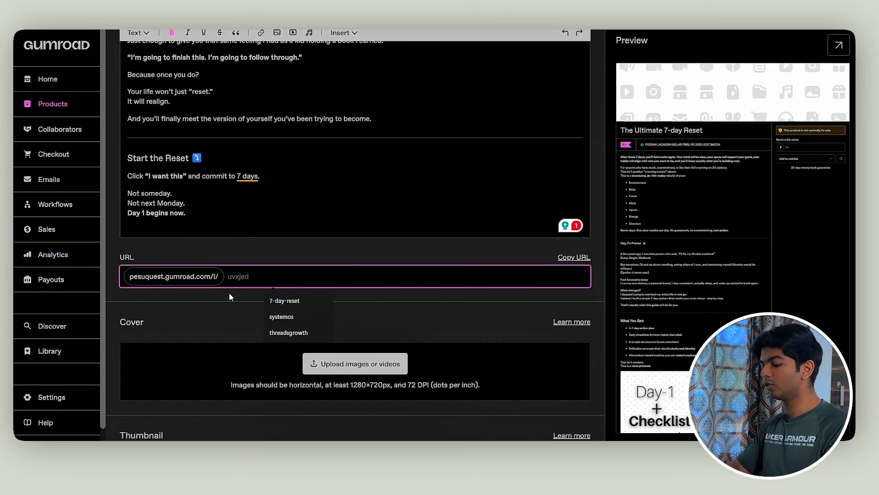
text(7-day)
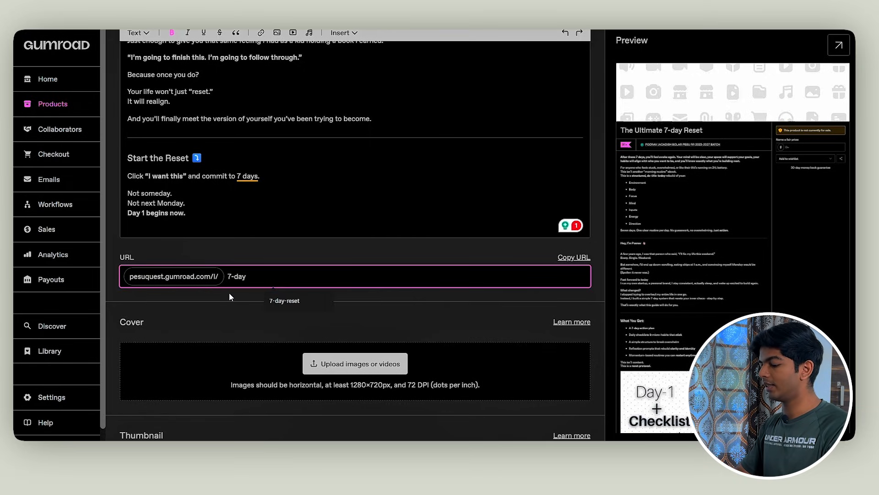
text(-reset)
Step: Try out the copied product URL below the description's closing lines to inspect its ending, and undo the insertion
click(574, 256)
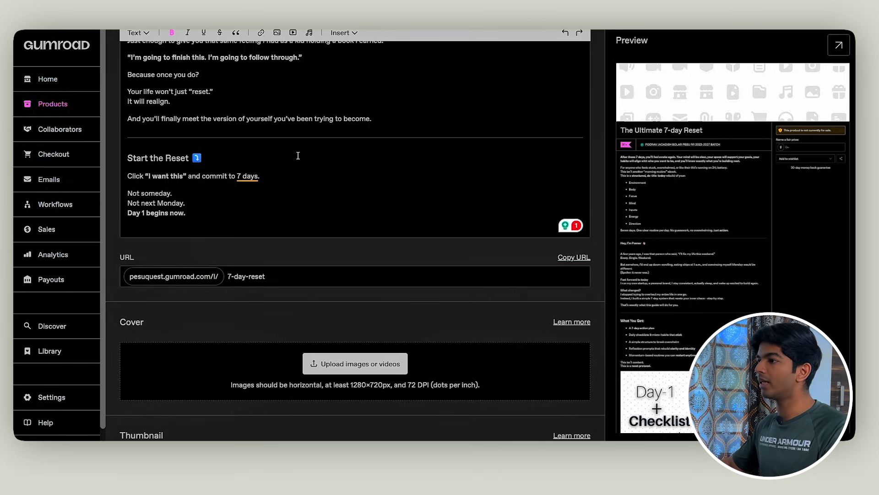
click(277, 217)
key(Return)
key(Return)
text(https://pesuquest.gumroad.com/l/7-day-reset)
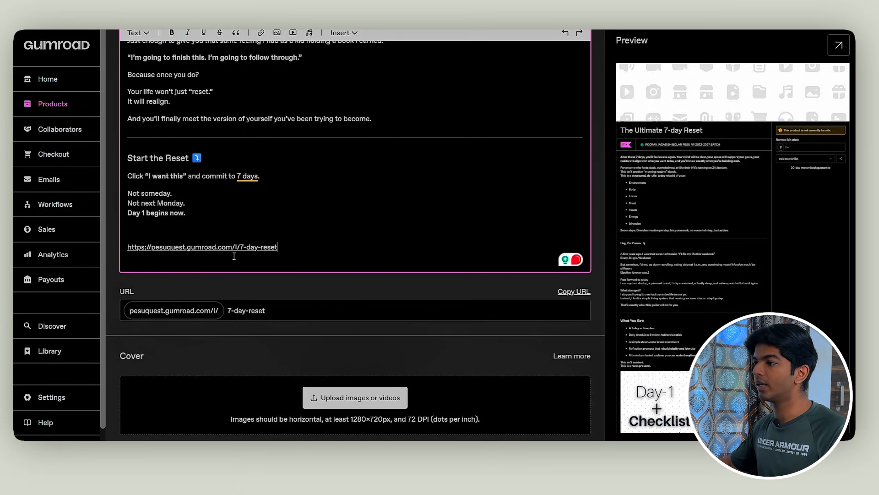
drag(278, 247, 240, 246)
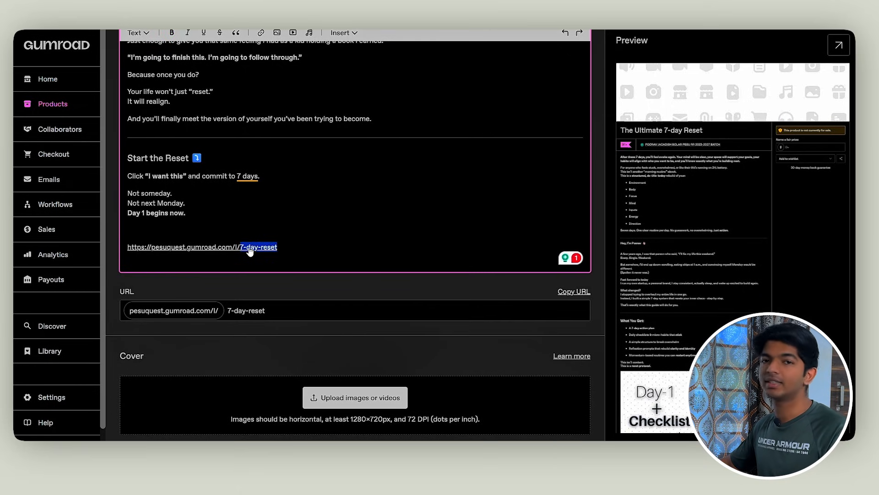
key(super+z)
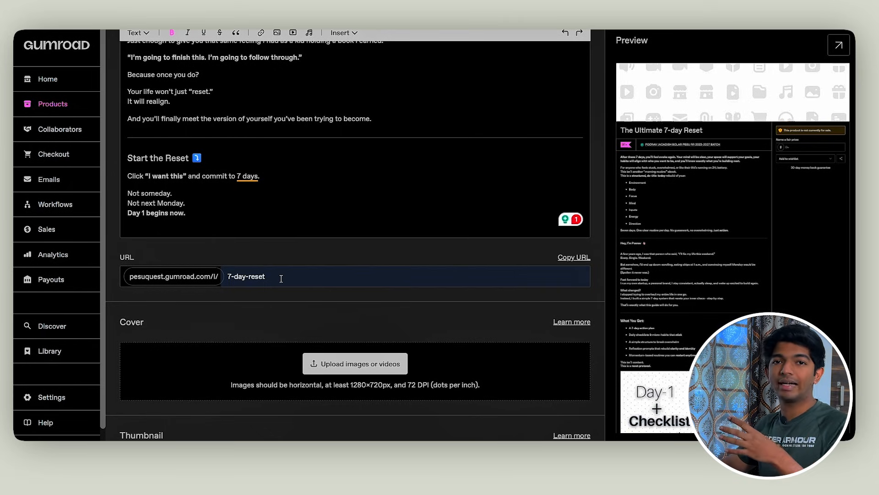
Step: Upload the horizontal "The Ultimate 7-day Reset" tablet mockup image as the product cover
drag(281, 278, 226, 277)
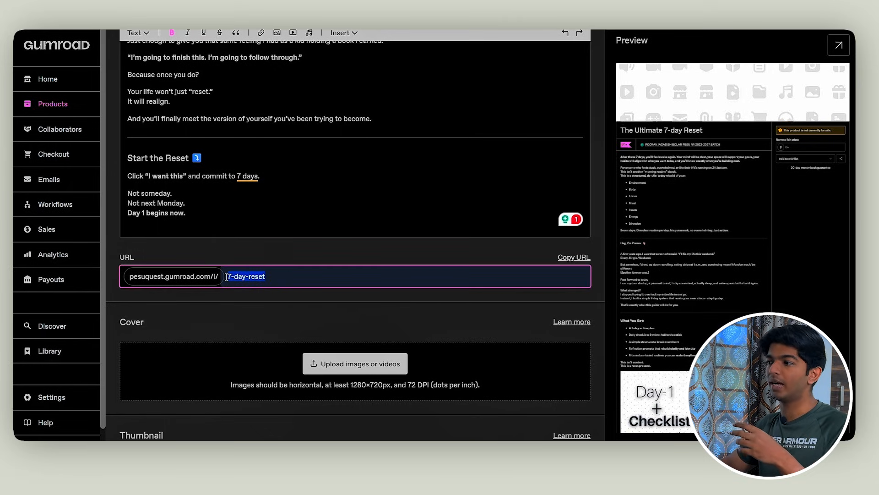
click(235, 309)
scroll(198, 233, down, 2)
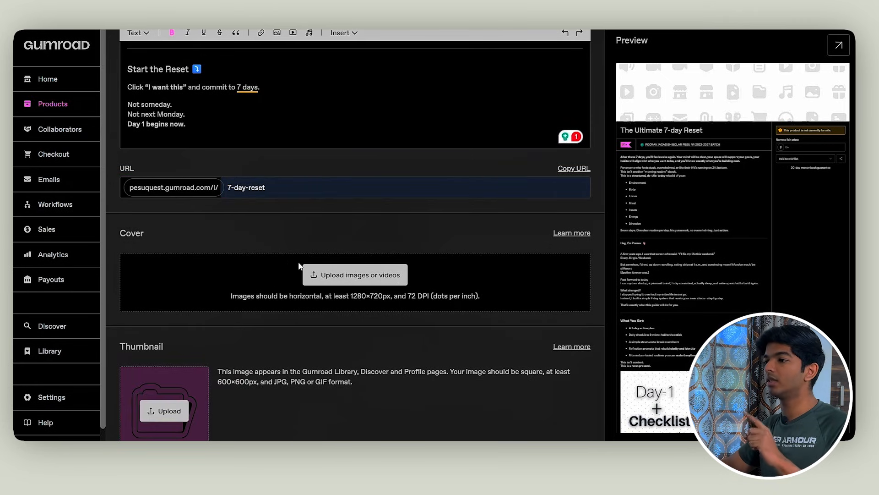
scroll(412, 260, up, 2)
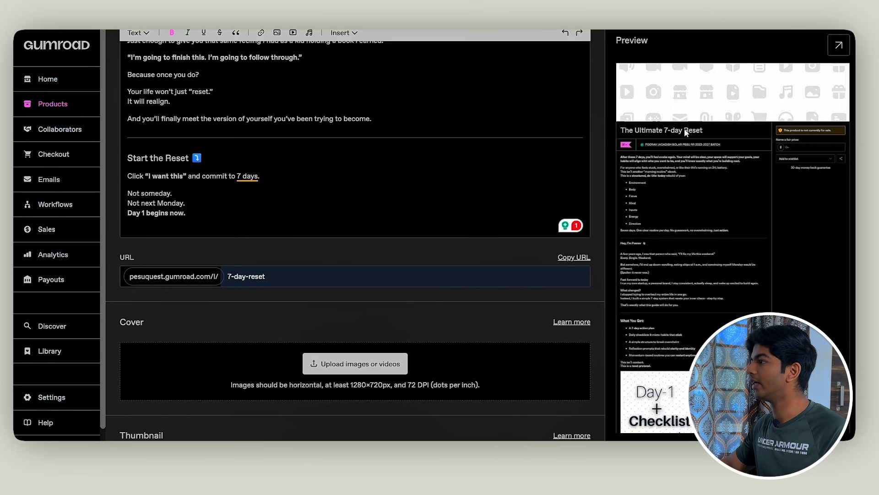
scroll(504, 197, down, 3)
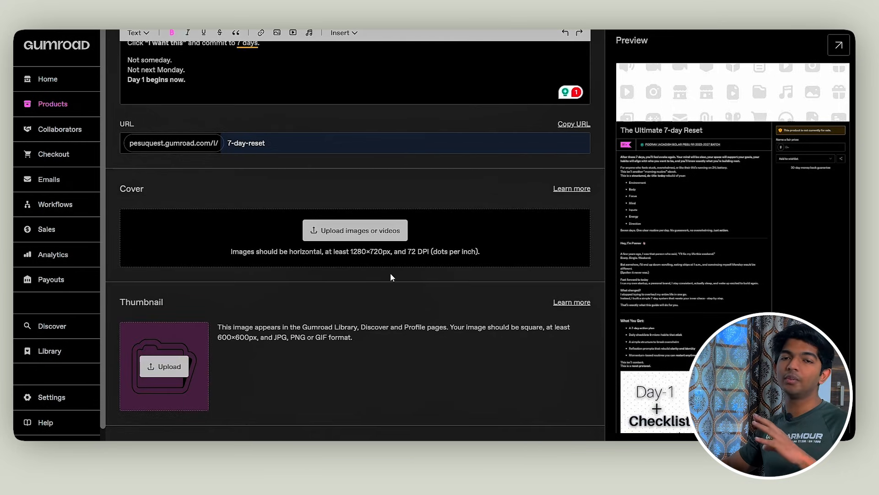
click(354, 230)
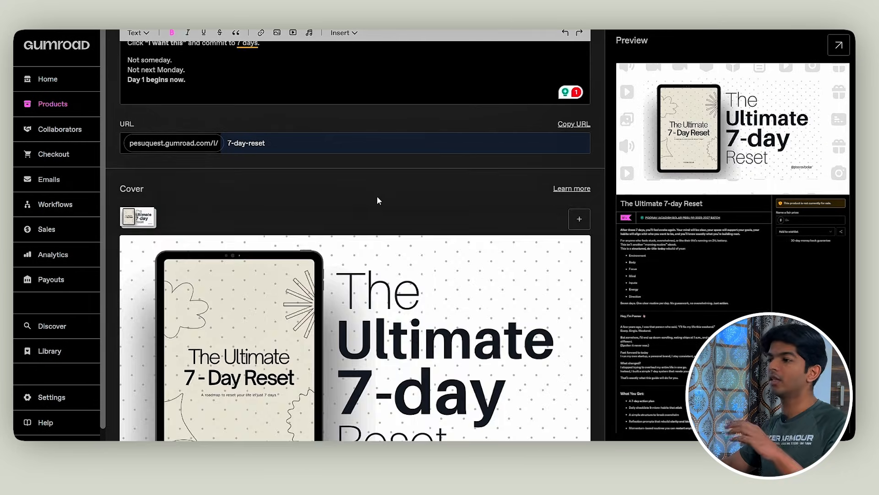
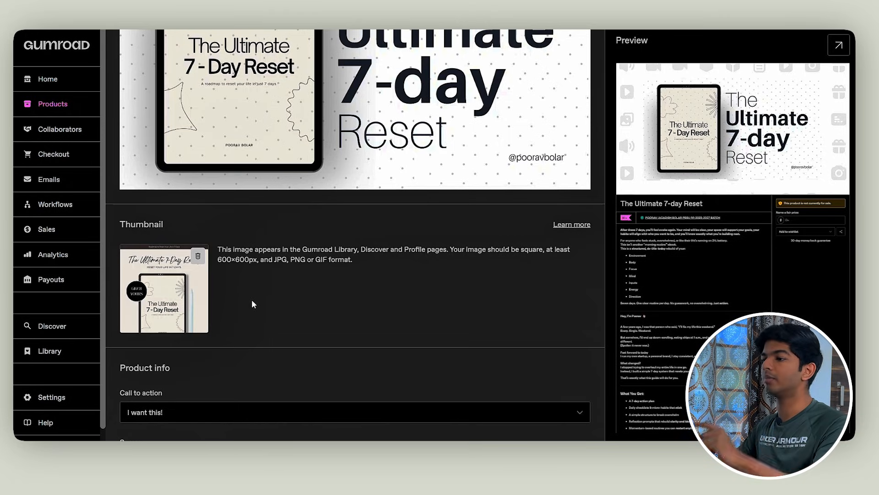
Step: Keep "I want this!" as the call to action and compare it with the wording in the description's "Start the Reset" section
scroll(251, 299, down, 3)
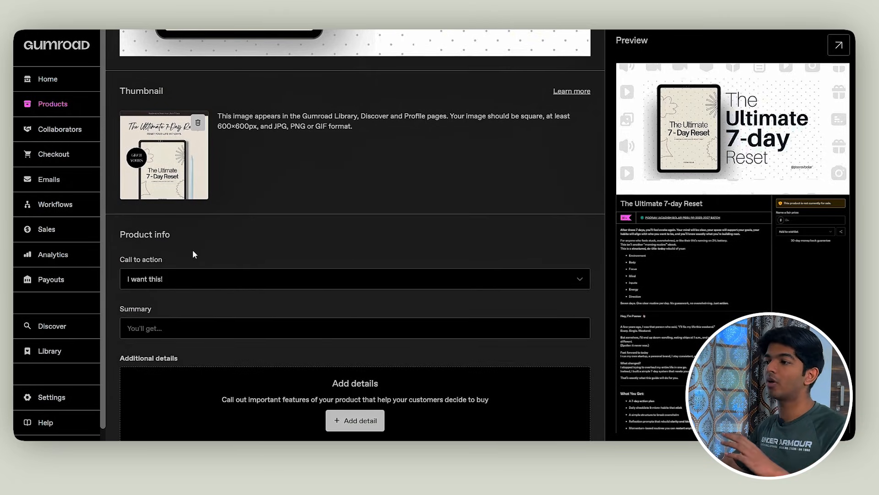
click(185, 278)
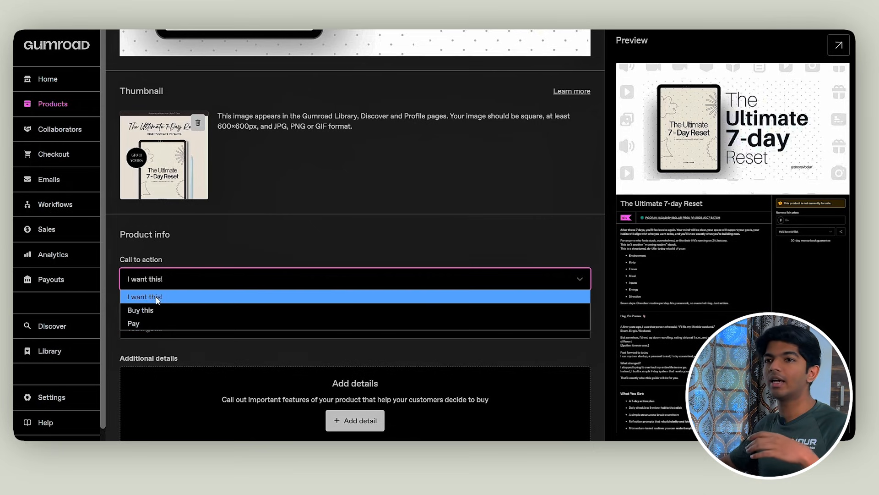
click(156, 296)
scroll(200, 287, up, 15)
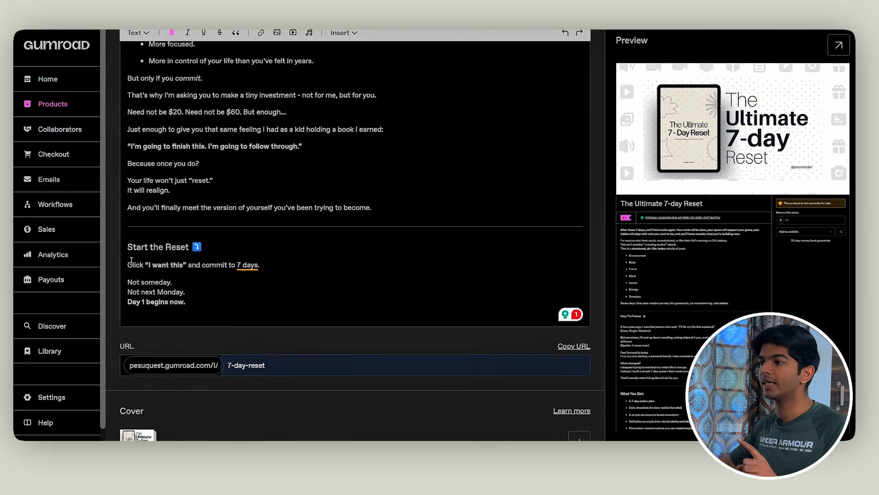
drag(132, 265, 223, 264)
click(244, 302)
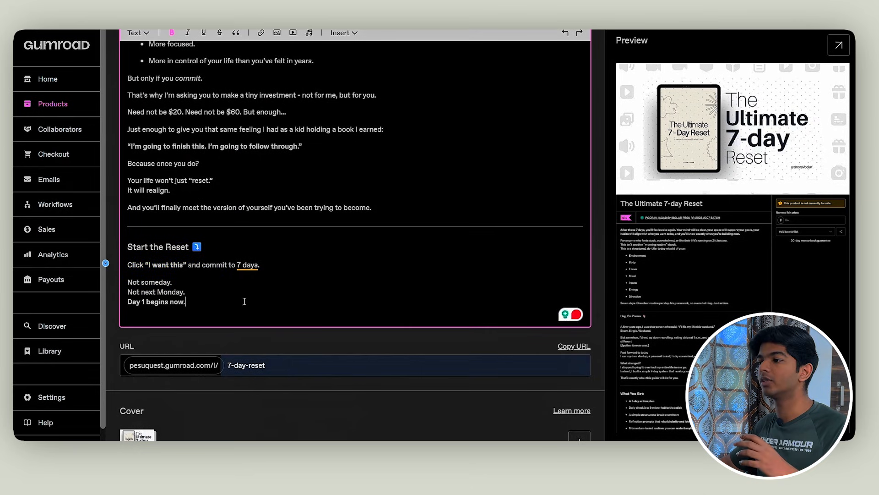
Step: Paste the prepared text beginning "Feeling stuck? The 7-Day Reset helps you clear the chaos" as the product summary and review it
scroll(242, 305, down, 14)
scroll(241, 308, down, 3)
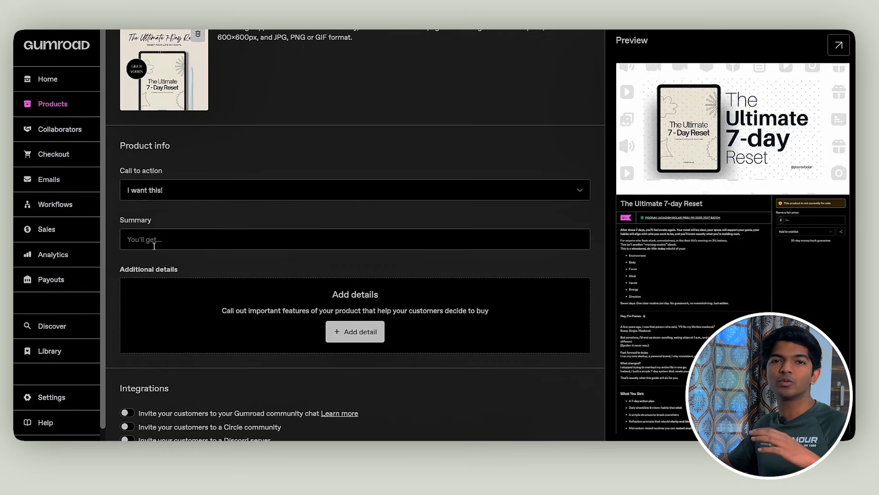
scroll(177, 231, up, 15)
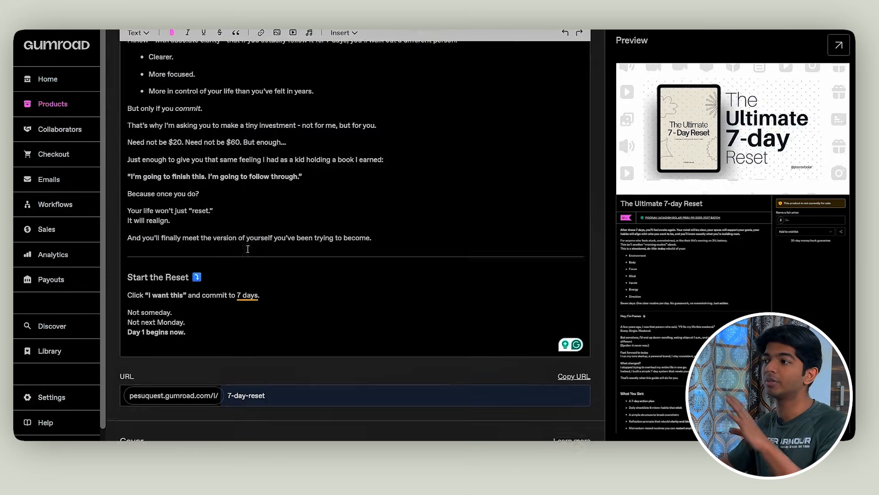
scroll(250, 246, down, 15)
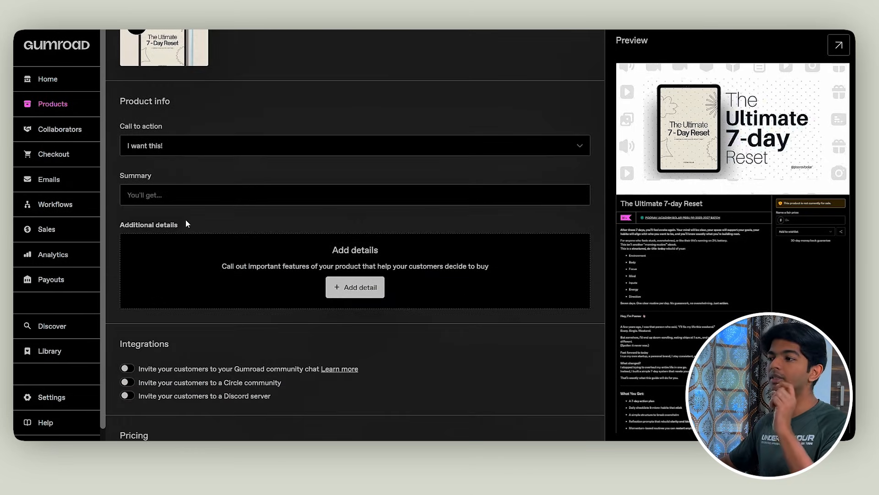
click(172, 190)
key(ctrl+v)
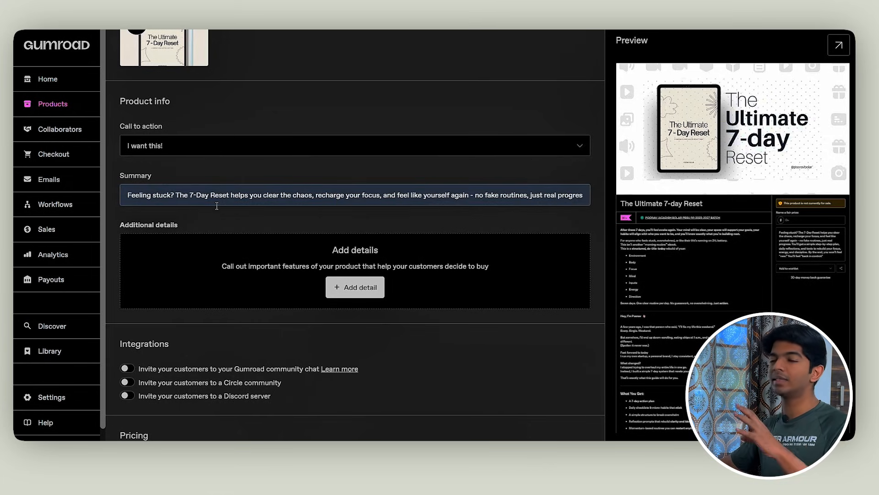
drag(156, 194, 463, 197)
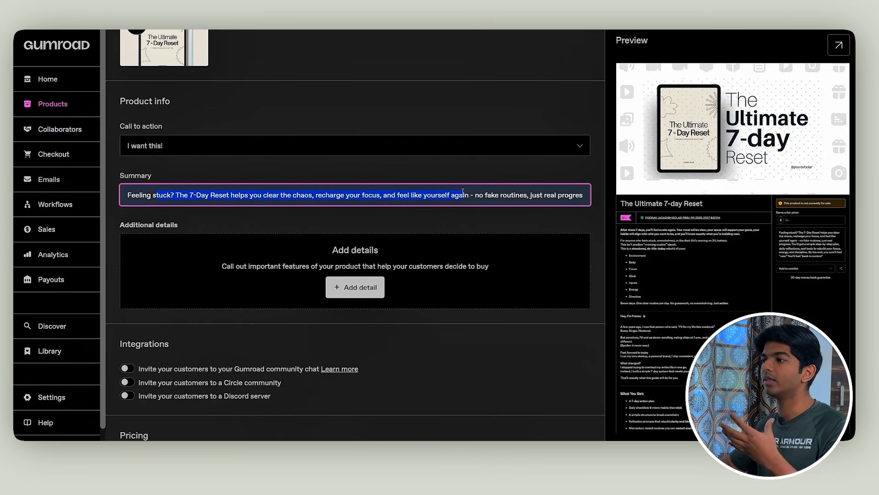
click(314, 222)
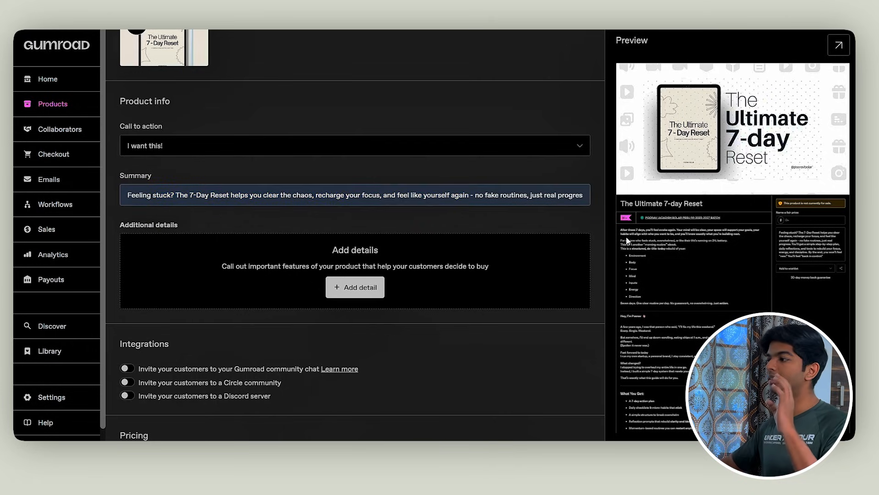
Step: Add an additional product detail named "Pages" with the value 25
scroll(321, 201, down, 1)
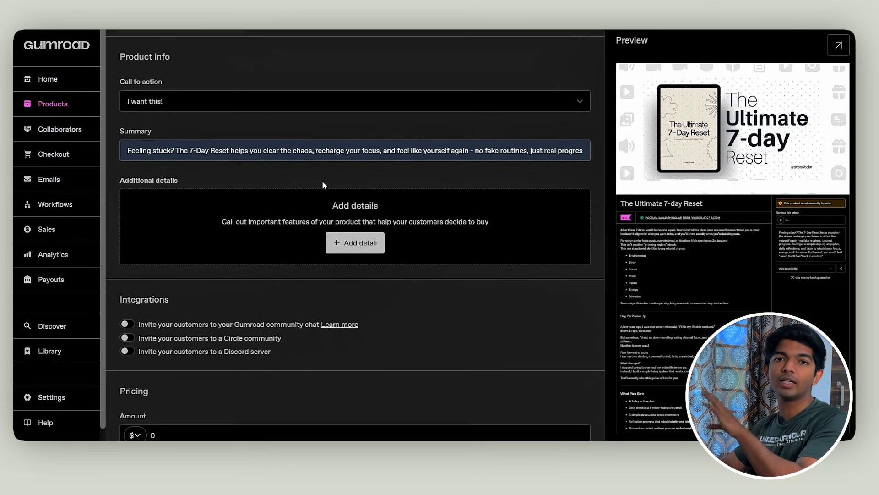
click(355, 248)
click(213, 203)
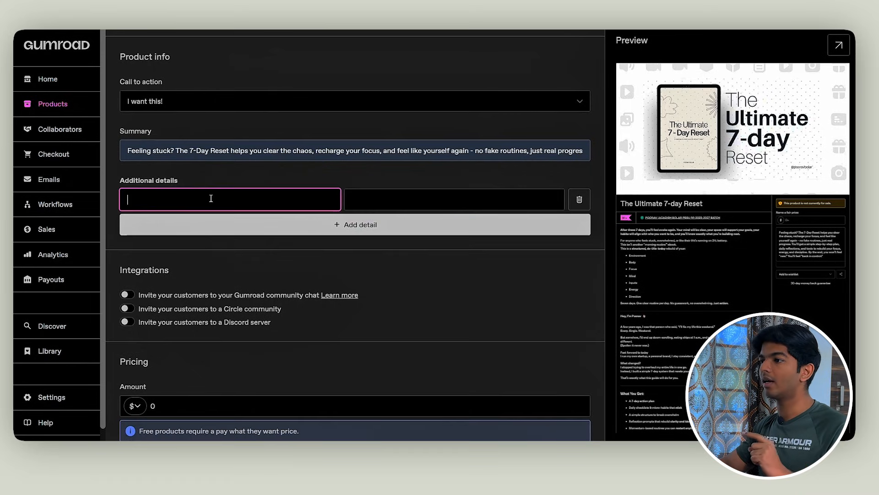
text(Pages)
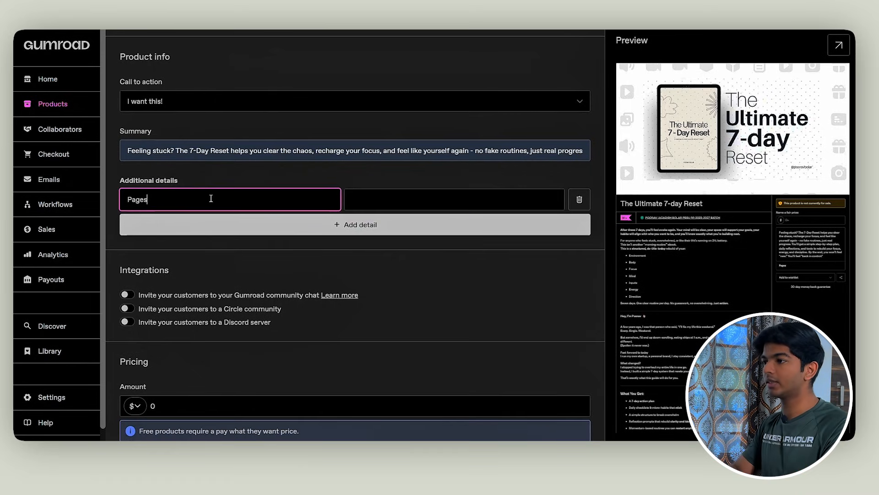
click(414, 200)
text(25)
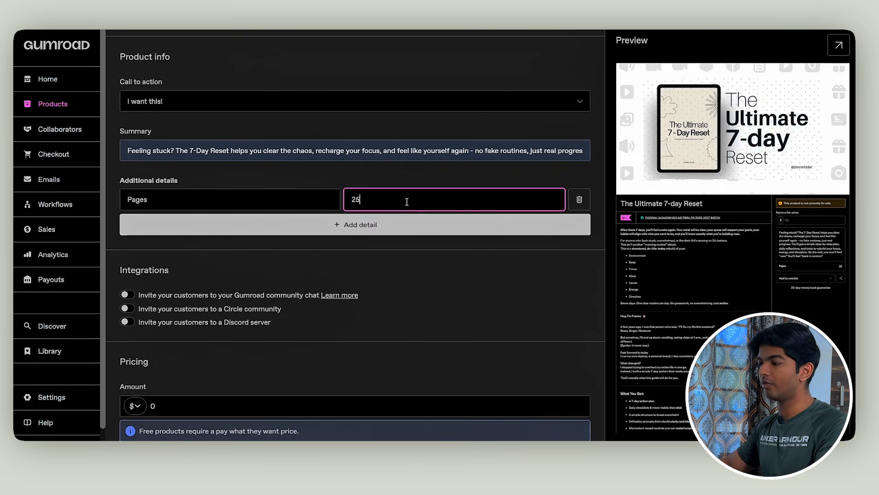
click(357, 174)
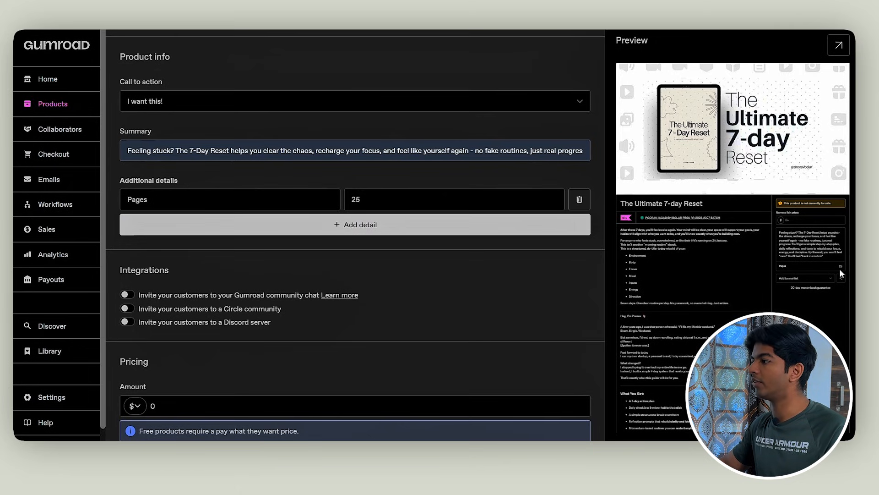
Step: Add a second product detail named "Size" with the value 10MB
click(355, 223)
click(175, 226)
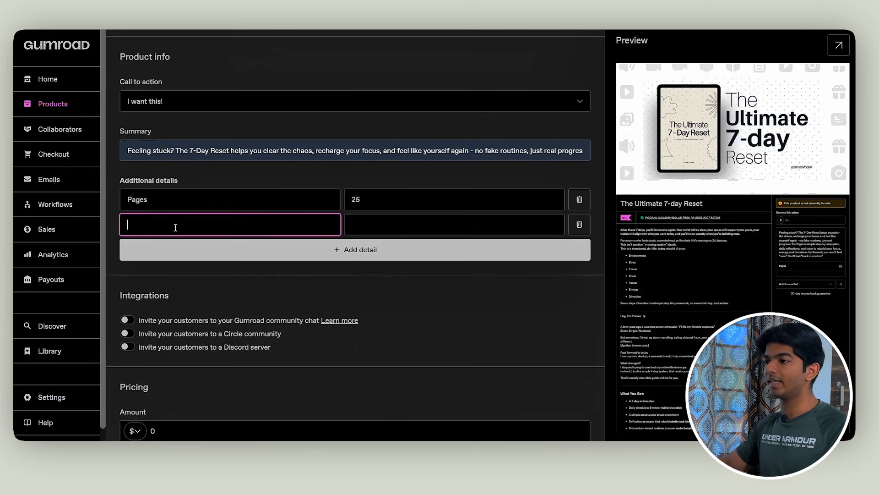
text(Size)
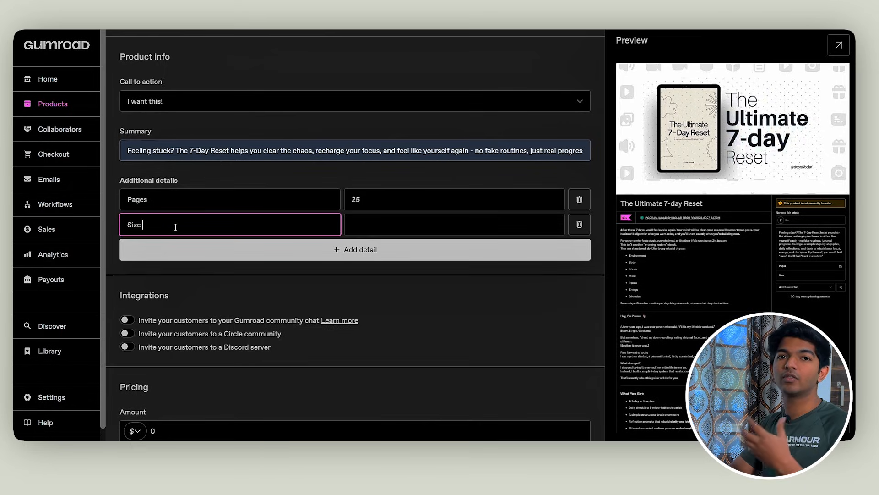
click(390, 220)
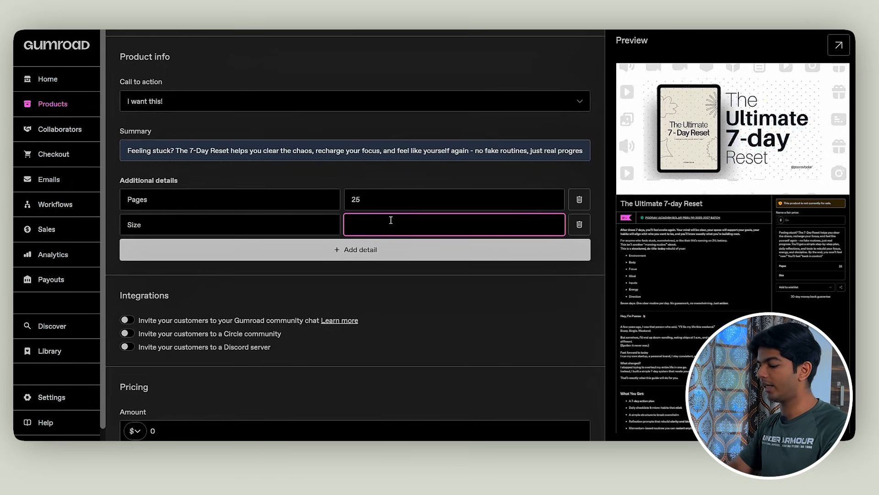
text(10MB)
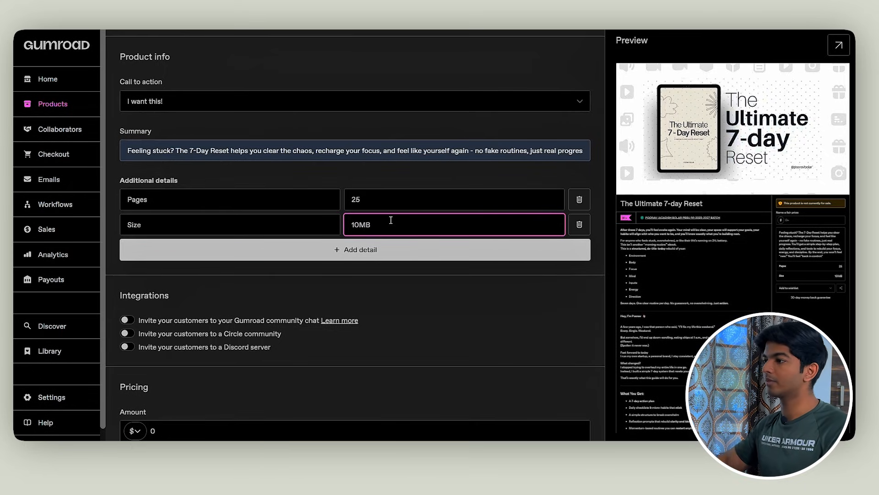
click(349, 183)
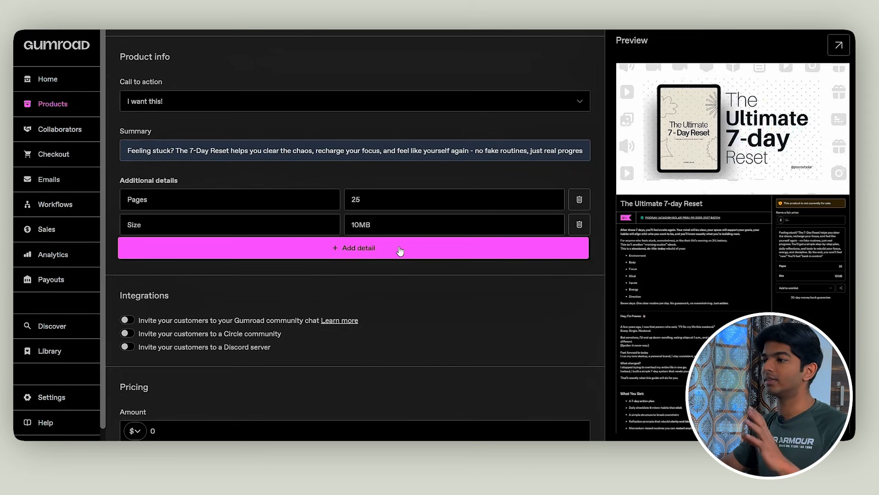
Step: Enable inviting customers to a Discord server and connect the Discord account with the server The GrindHouse
scroll(180, 255, down, 3)
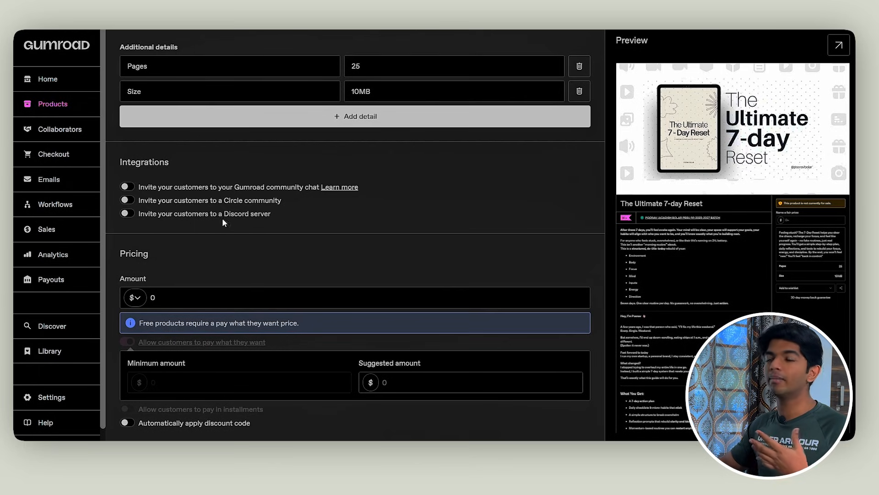
click(128, 214)
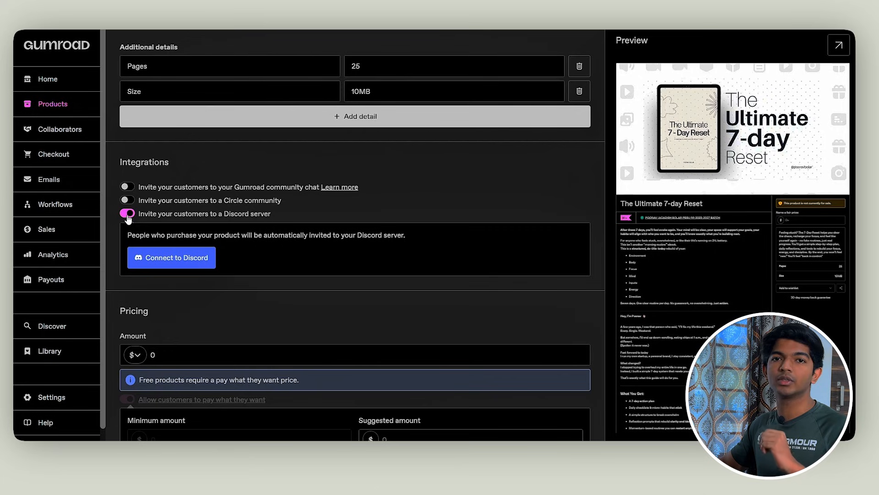
click(184, 261)
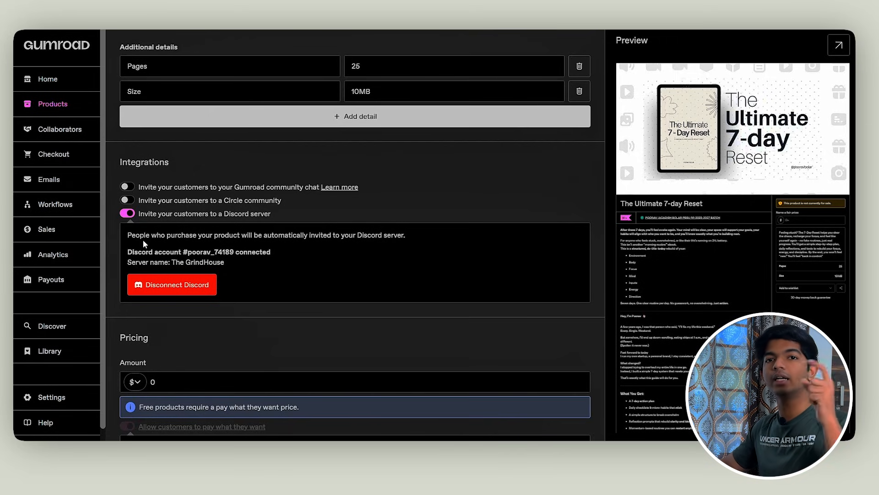
Step: Set the suggested amount of the pay-what-you-want pricing to $7
scroll(277, 203, down, 4)
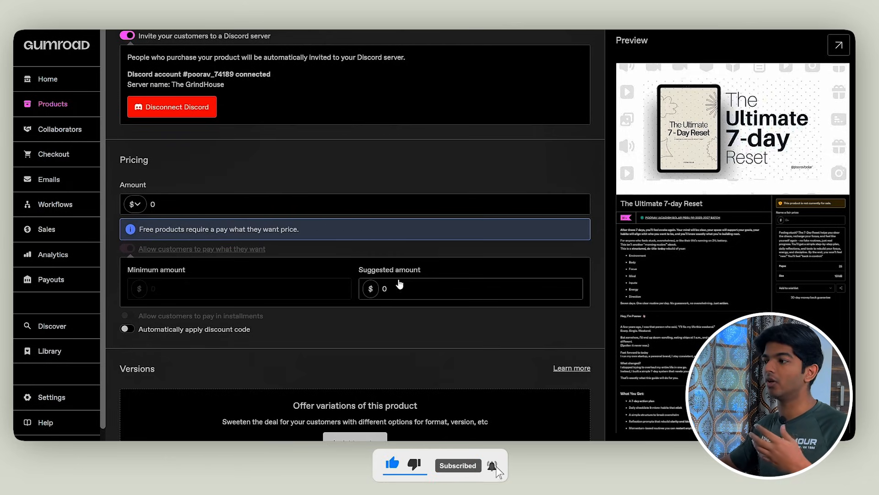
click(401, 286)
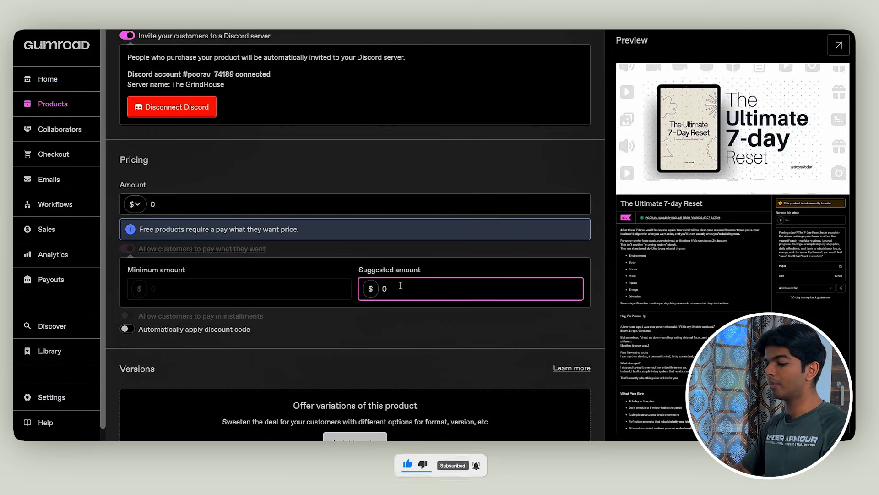
key(BackSpace)
text(7)
click(365, 165)
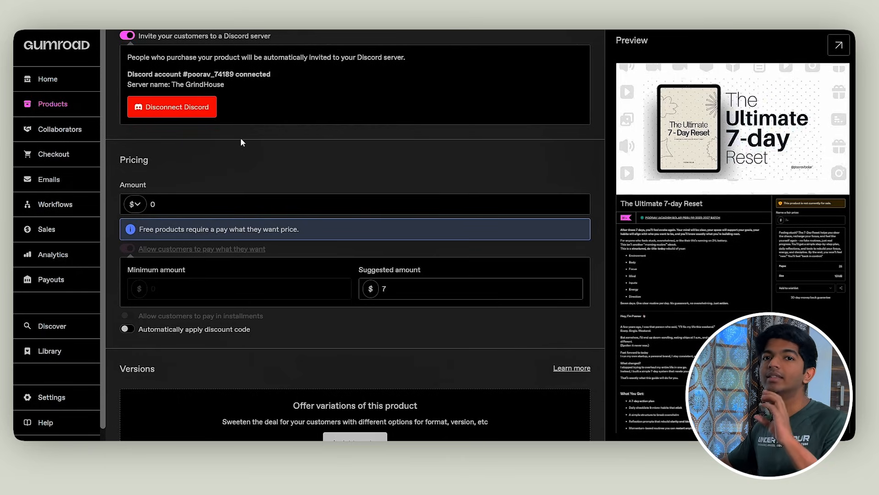
Step: Try out limiting product sales and publicly showing the number of sales, switching each option back off
scroll(241, 139, down, 5)
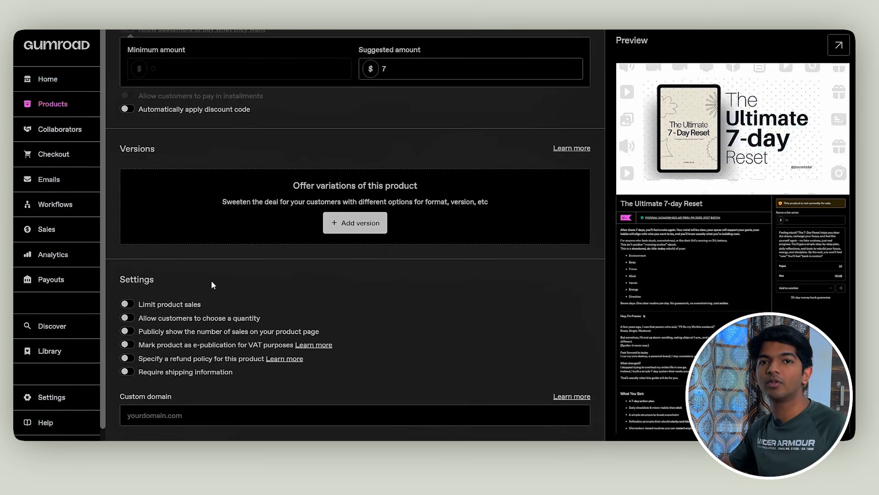
click(127, 304)
click(173, 342)
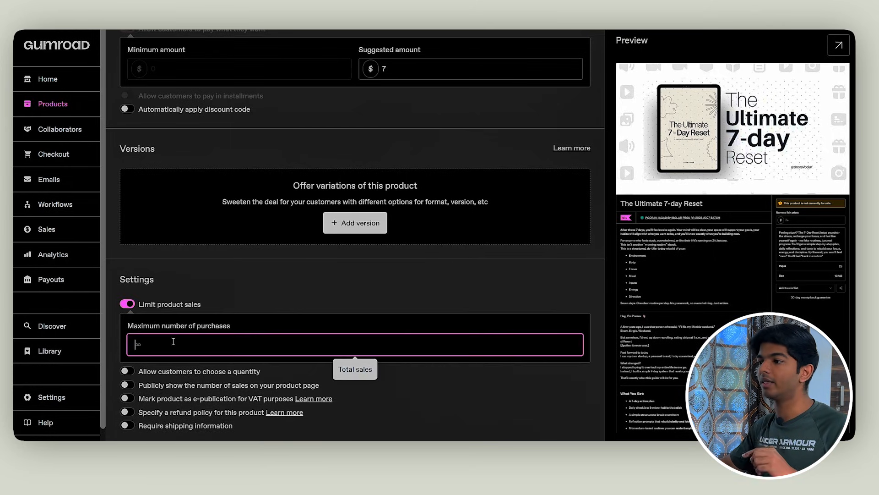
click(126, 304)
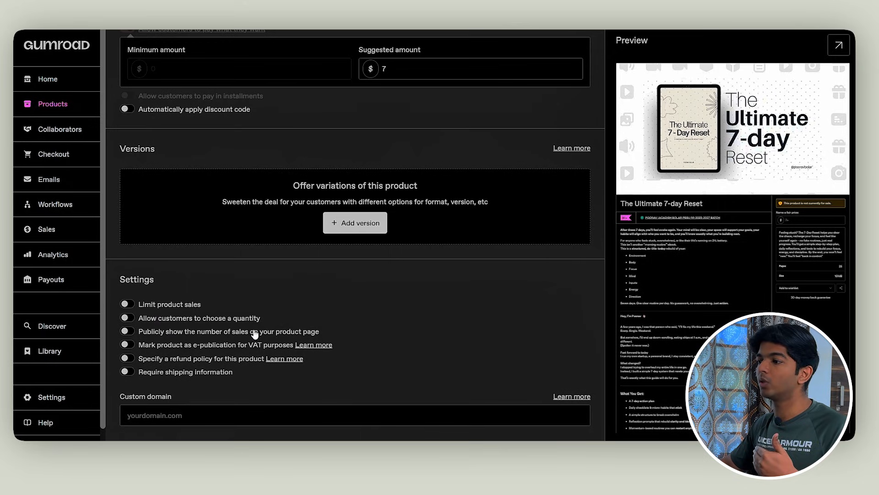
click(128, 331)
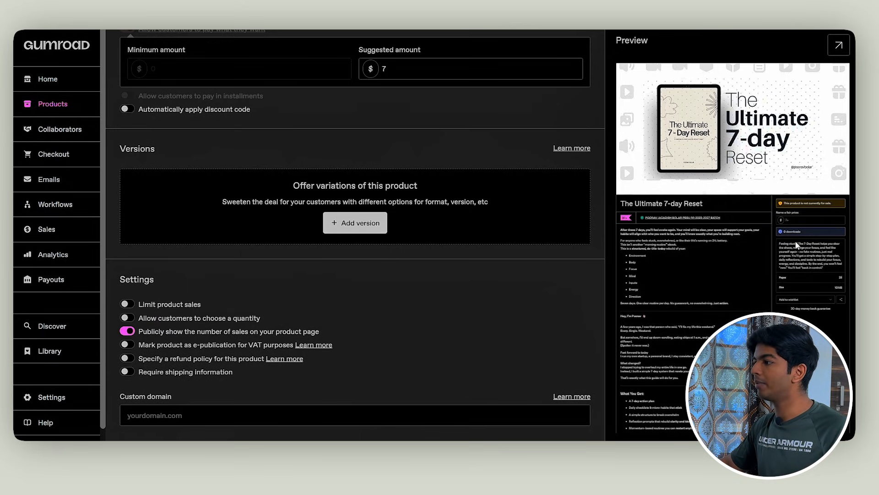
click(128, 331)
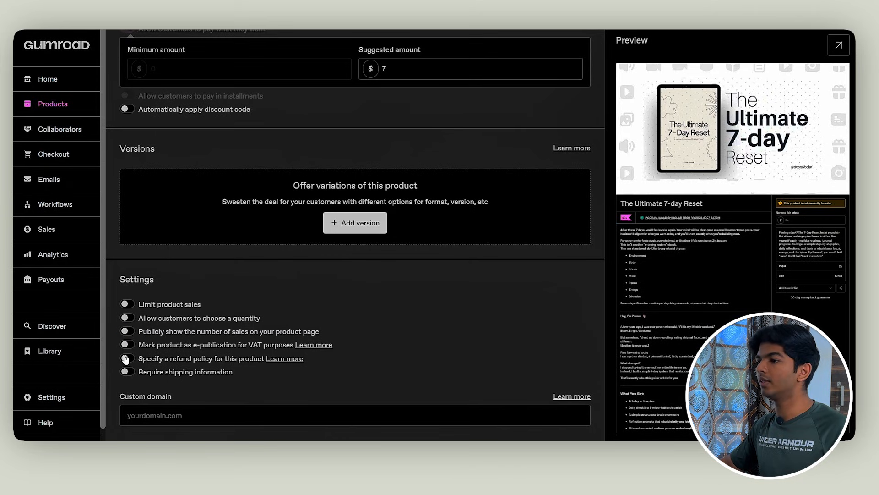
Step: Try out a refund policy specific to this product, look through its refund periods, and switch it back off
click(128, 360)
click(128, 359)
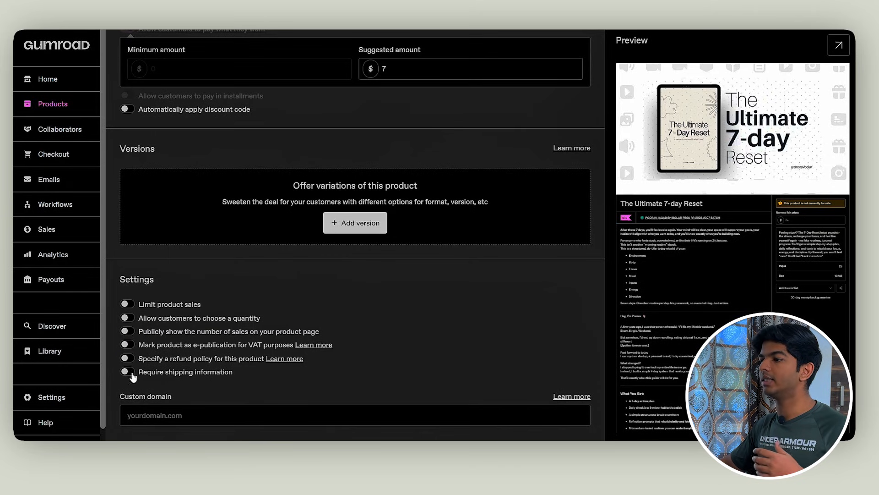
click(127, 360)
scroll(202, 283, down, 3)
click(188, 265)
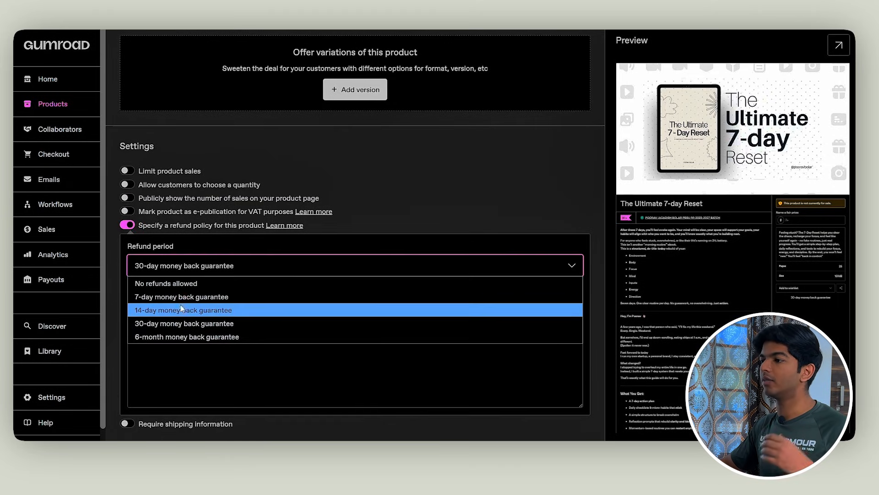
click(128, 224)
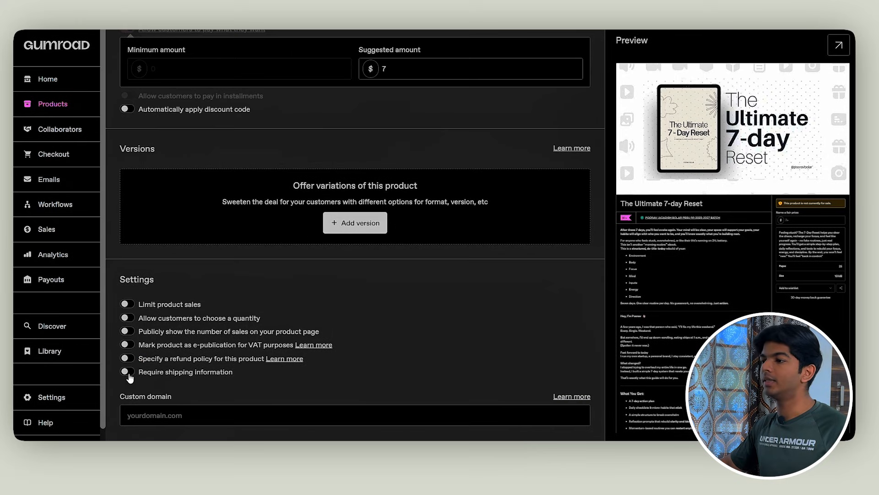
Step: Try out requiring shipping information, switch it back off, and test the custom domain field with "dfd" before selecting that entry for removal
click(128, 371)
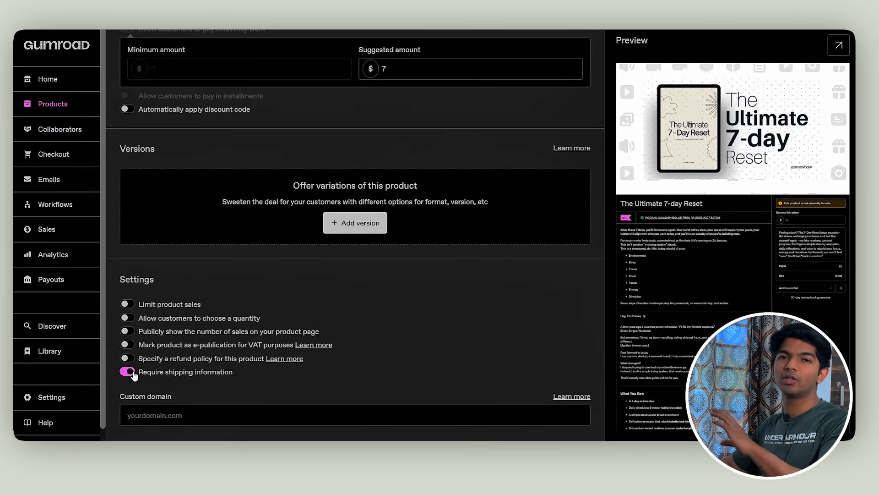
click(132, 372)
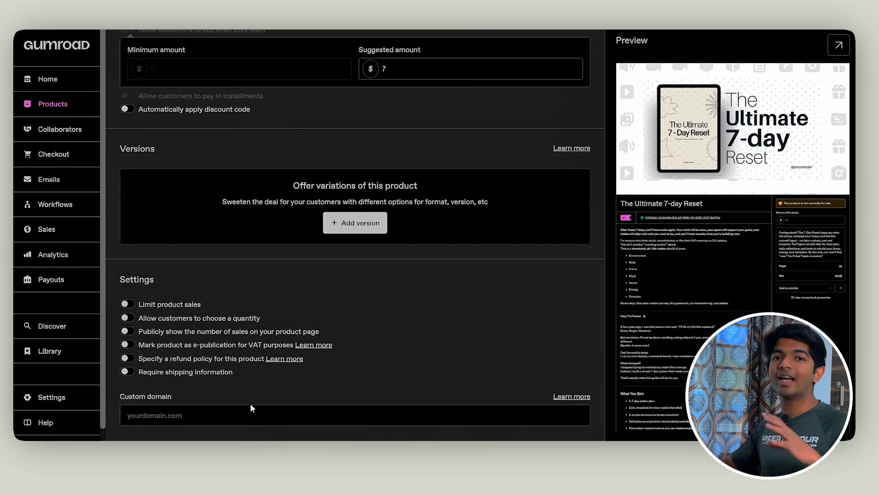
click(196, 419)
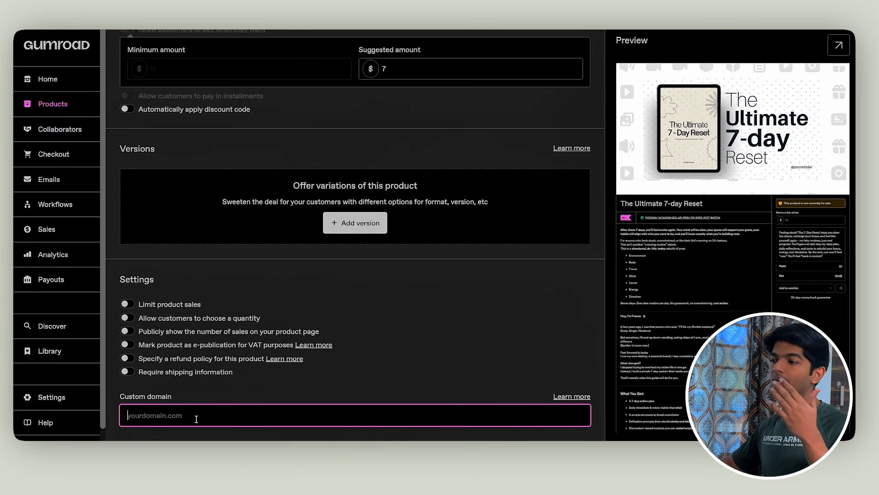
text(dfd)
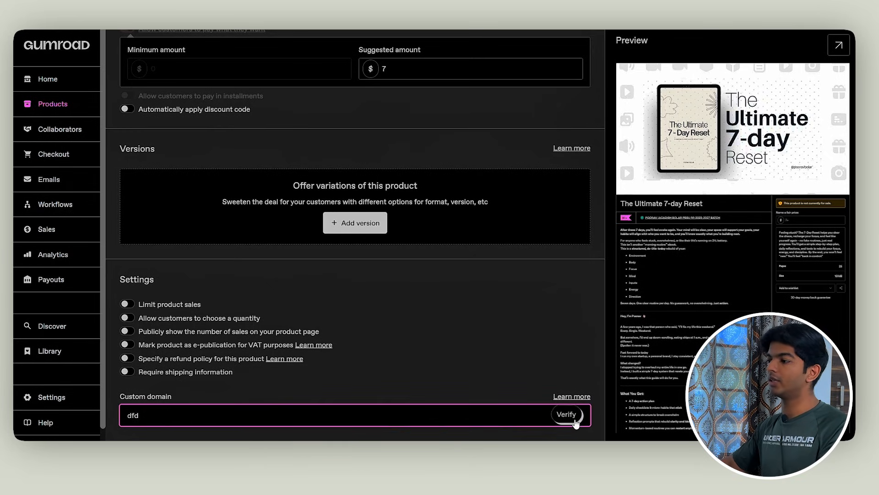
drag(149, 414, 105, 415)
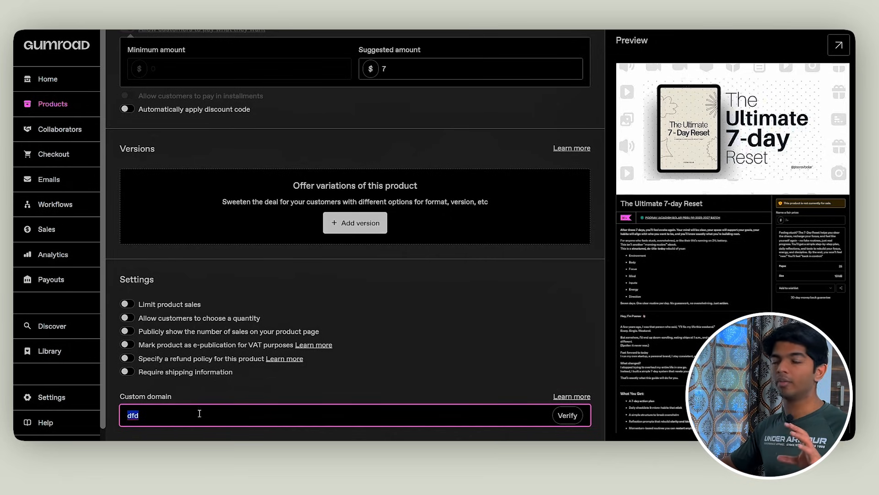
click(203, 387)
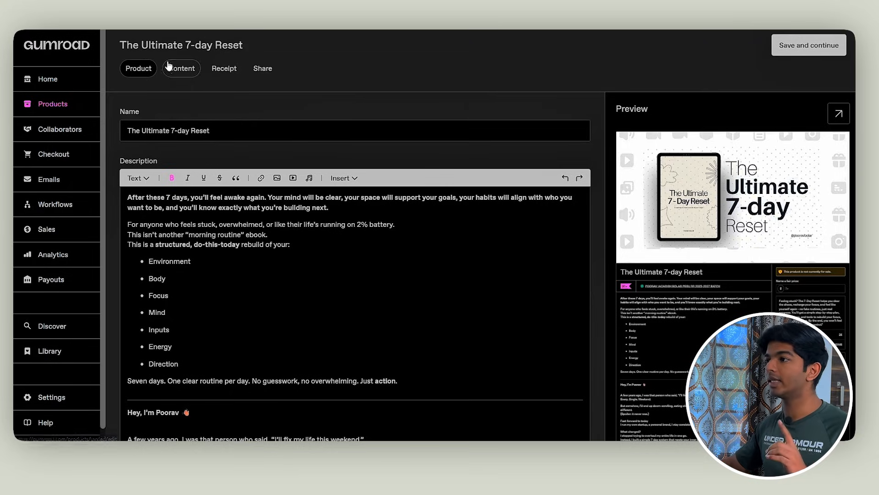
Step: Paste the prepared text headed "Welcome to The Ultimate 7-Day Reset" as the product's content and review it through the "Let's Start Fresh" section
click(181, 69)
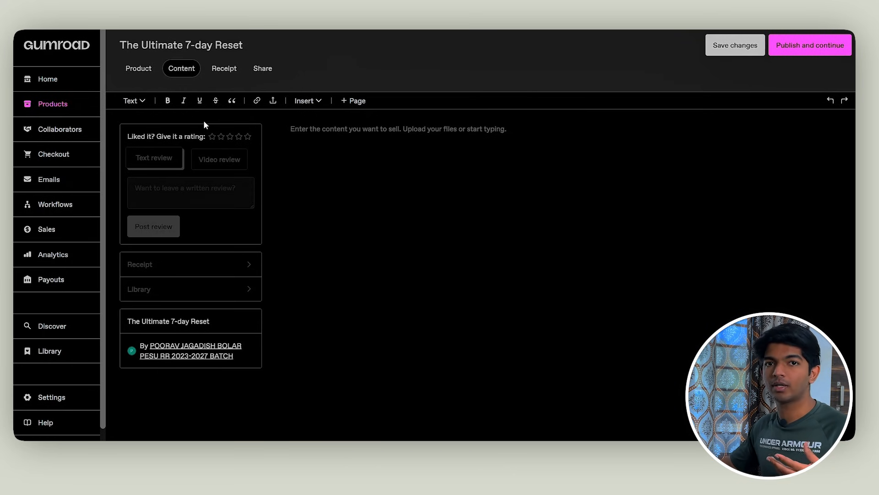
key(ctrl+v)
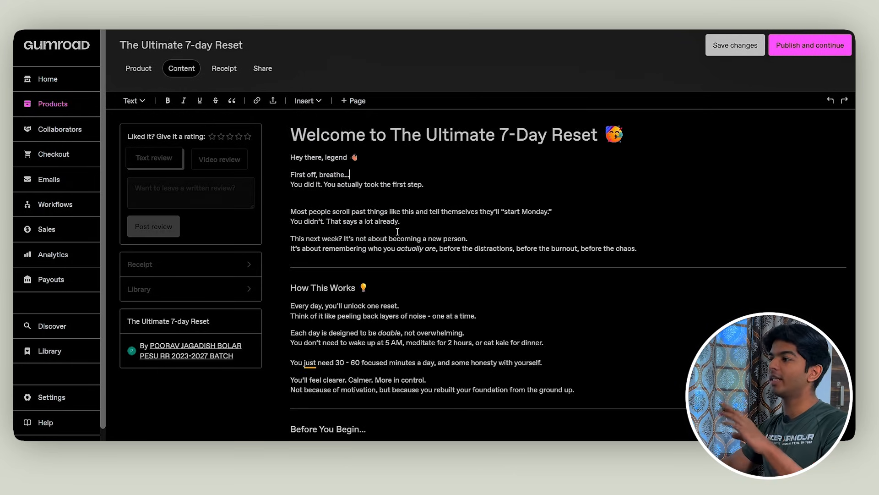
scroll(397, 231, down, 3)
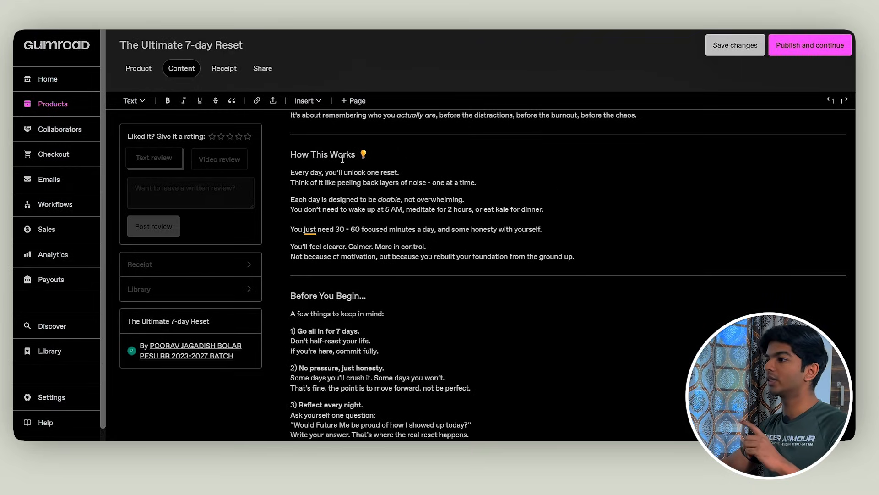
scroll(396, 222, down, 3)
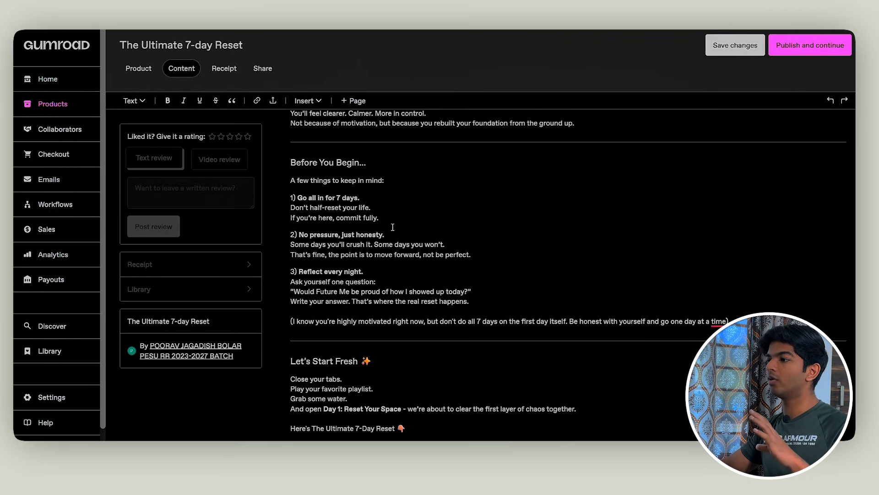
scroll(392, 229, down, 1)
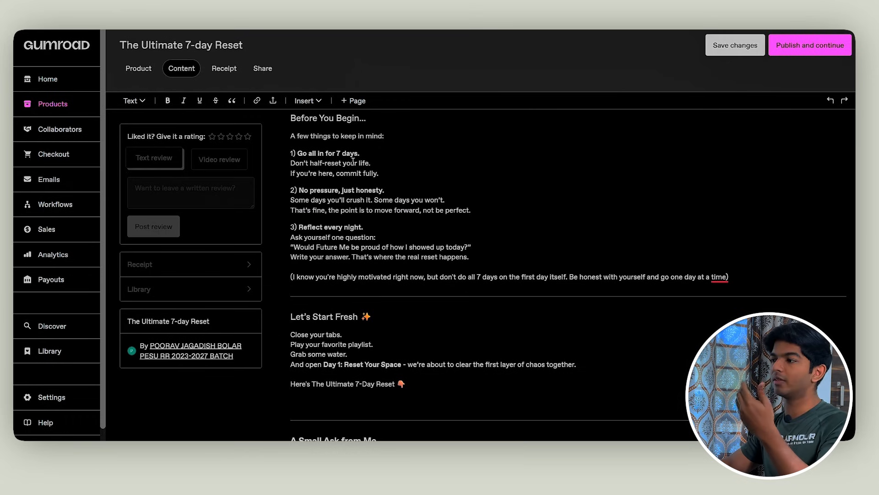
Step: Upload "The Ultimate 7 day Reset" PDF from the computer on the empty line below "Here's The Ultimate 7-Day Reset"
scroll(367, 188, down, 1)
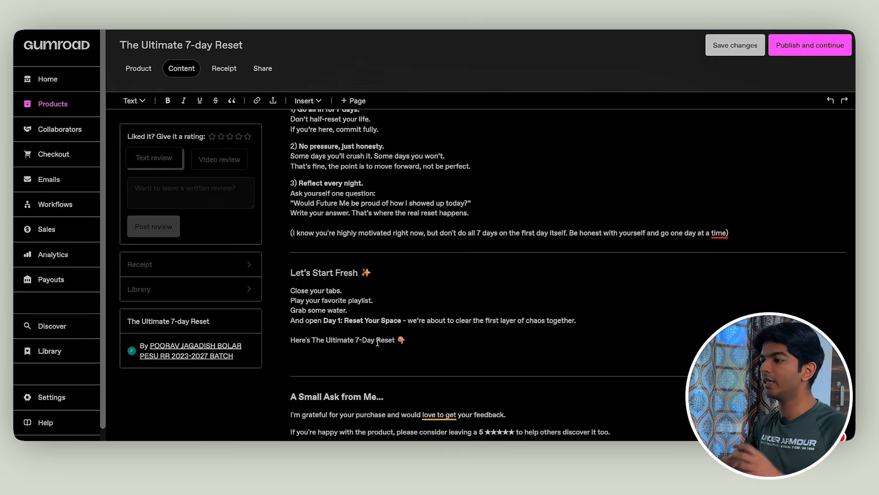
drag(291, 339, 441, 341)
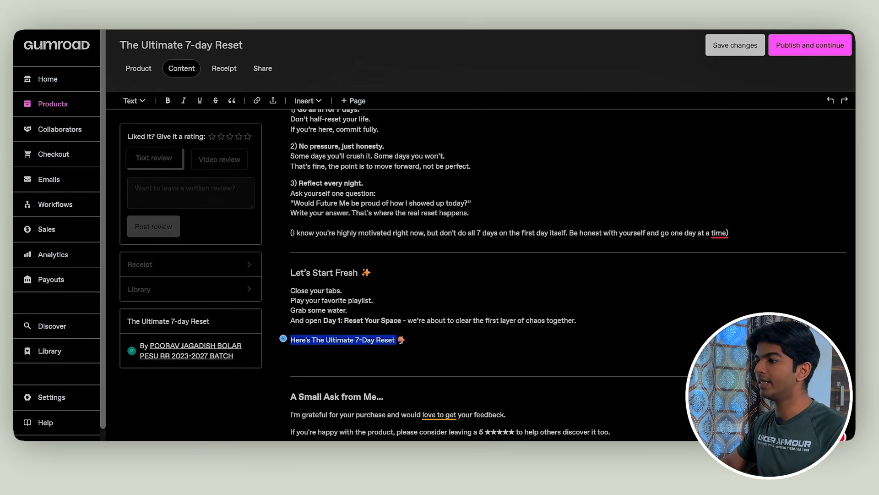
click(422, 343)
click(310, 359)
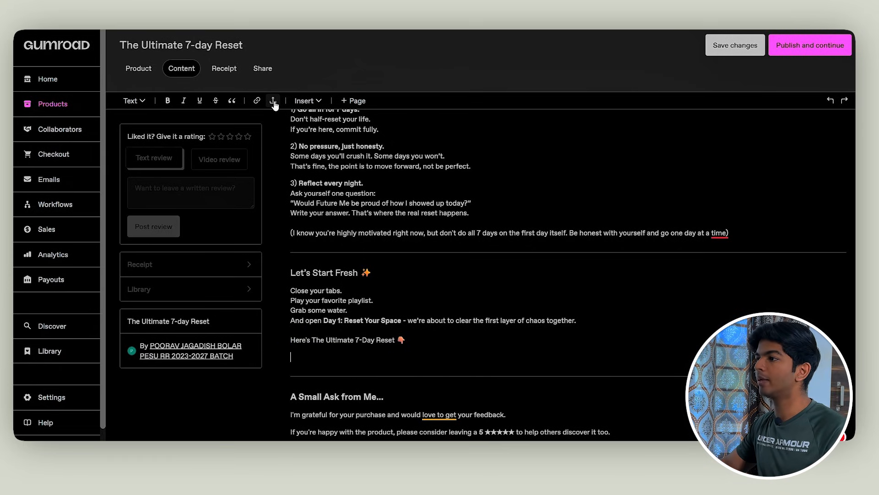
click(274, 101)
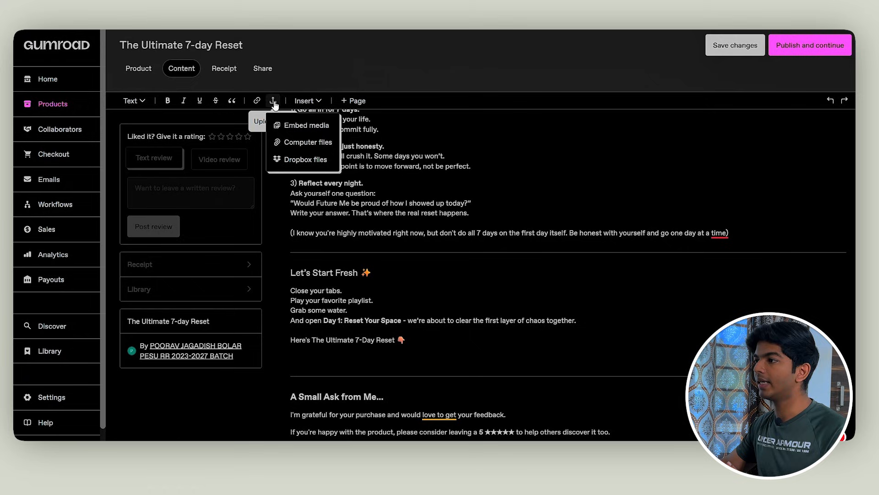
click(308, 142)
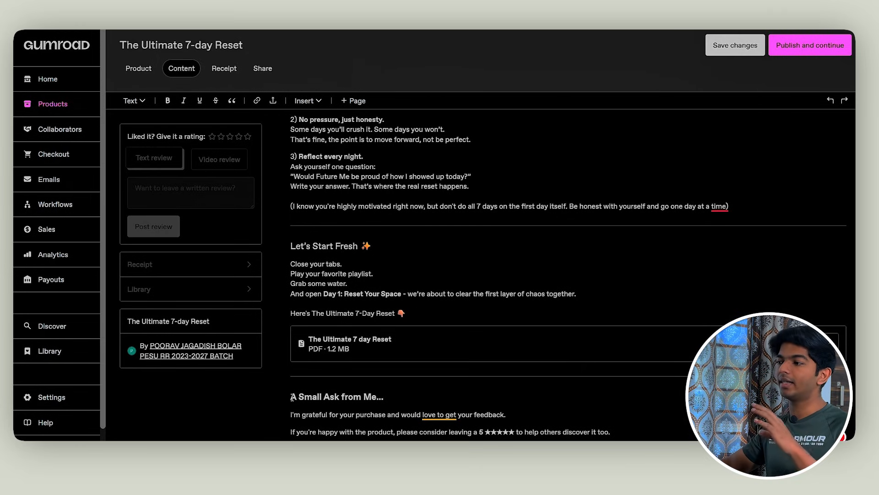
Step: Review the "A Small Ask from Me..." section with its 5-star review request, and save the product changes
drag(293, 398, 383, 398)
click(394, 400)
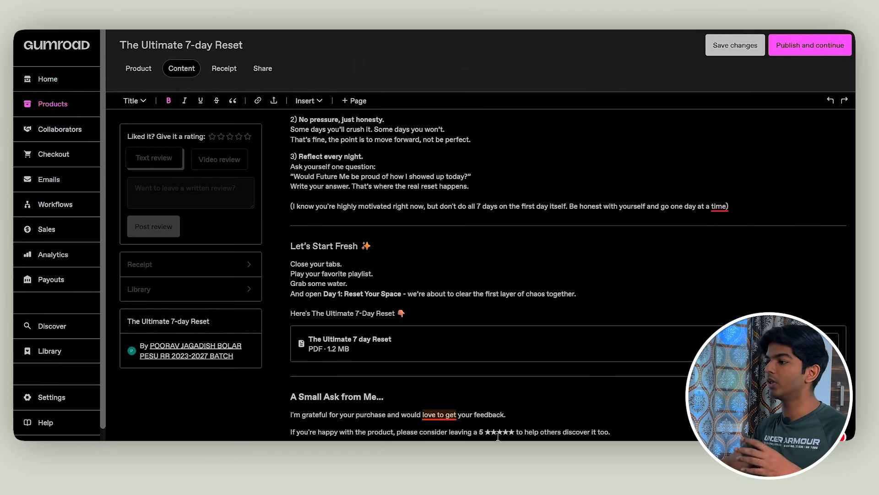
drag(477, 431, 526, 433)
click(577, 432)
click(639, 432)
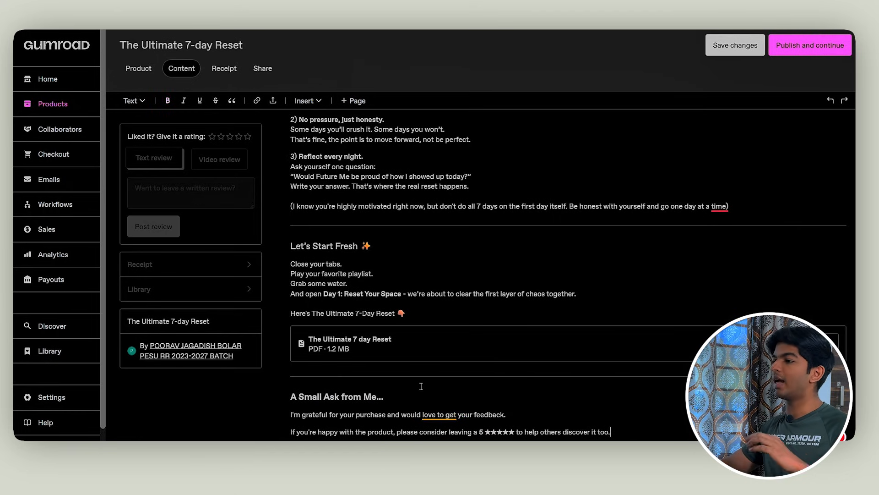
scroll(421, 386, up, 12)
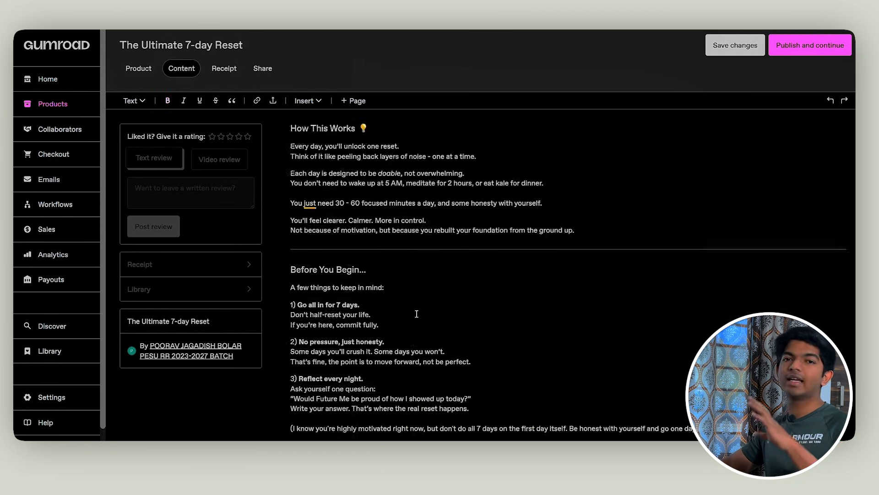
click(735, 49)
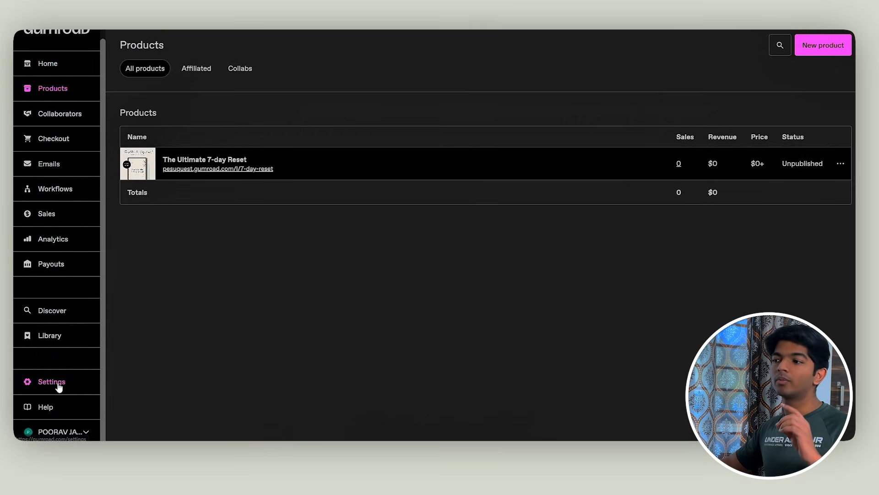
Step: In the payment settings, confirm India as the location with the photo ID, residence proof and business registration statements ticked, and save
click(58, 387)
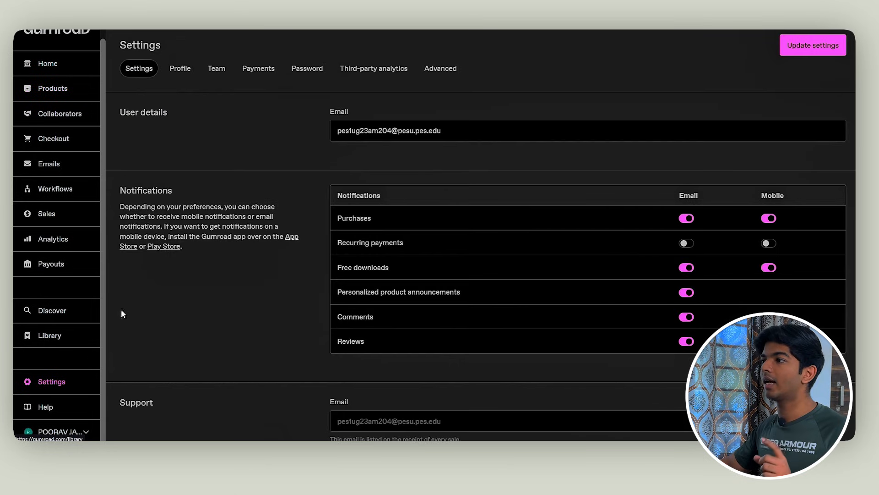
click(257, 69)
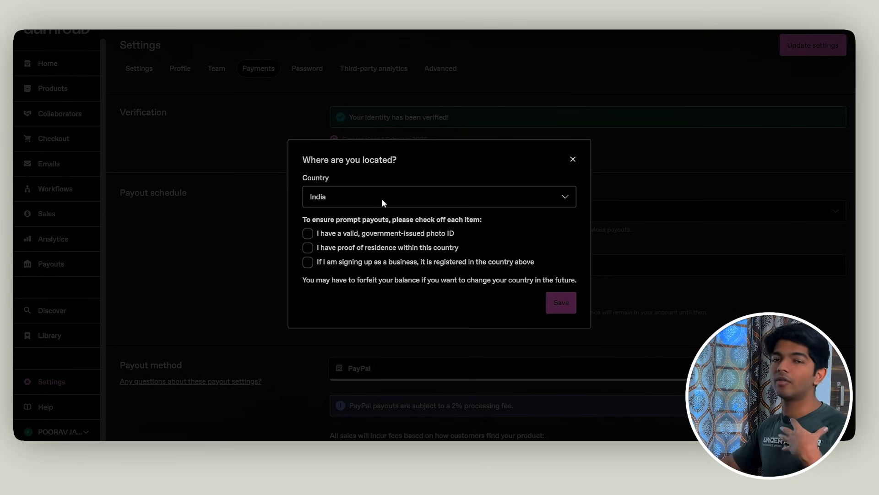
click(308, 235)
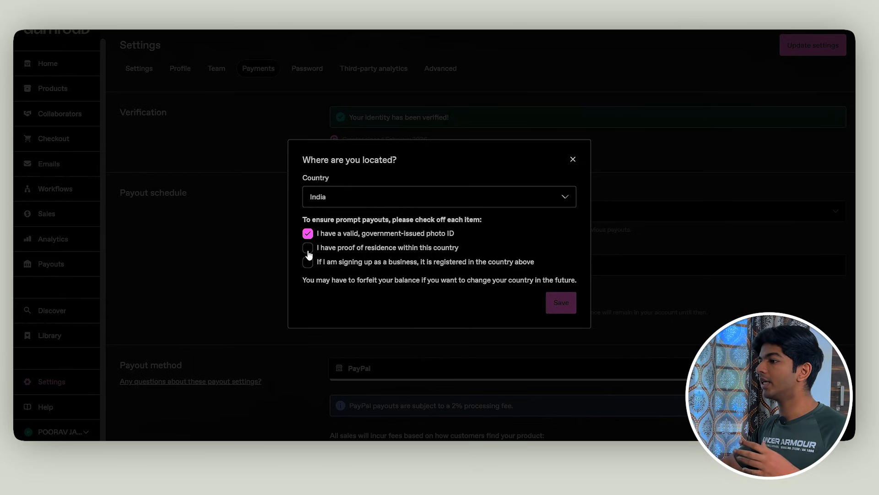
click(308, 251)
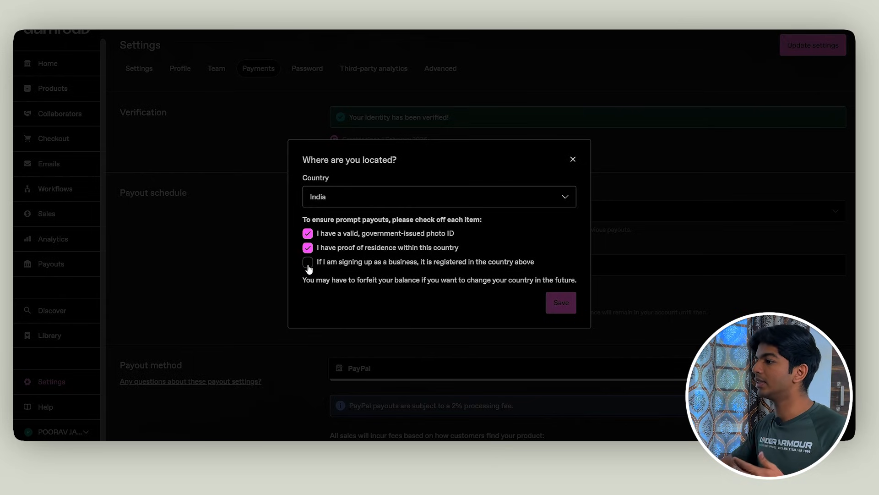
click(308, 262)
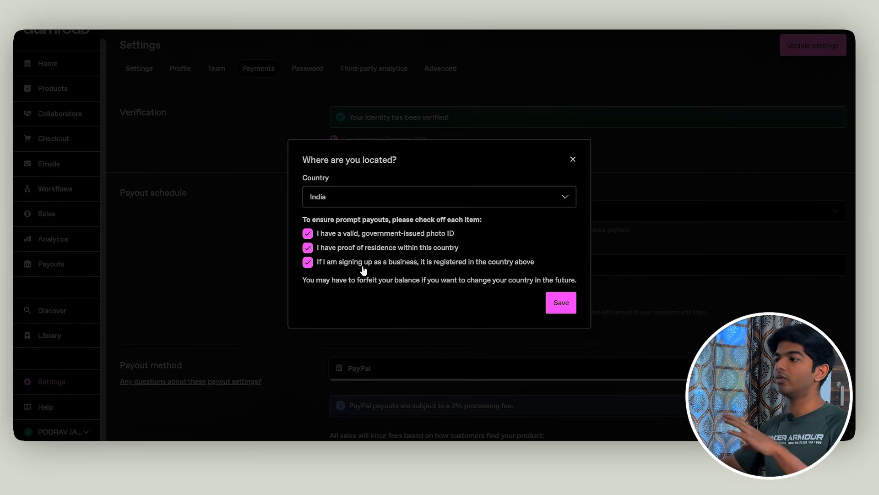
drag(301, 280, 587, 286)
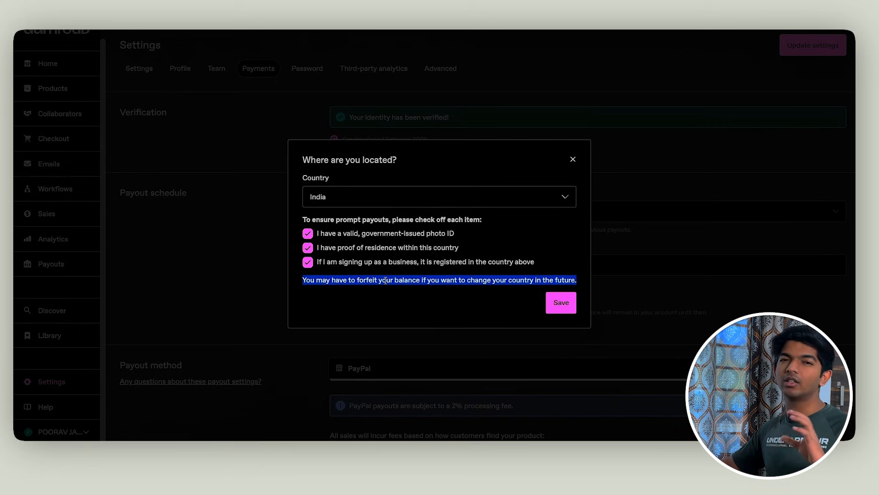
click(319, 241)
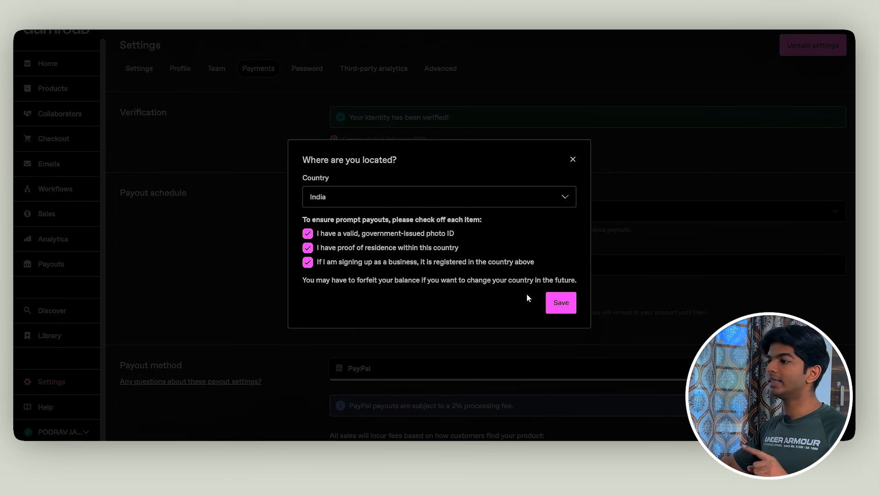
click(559, 306)
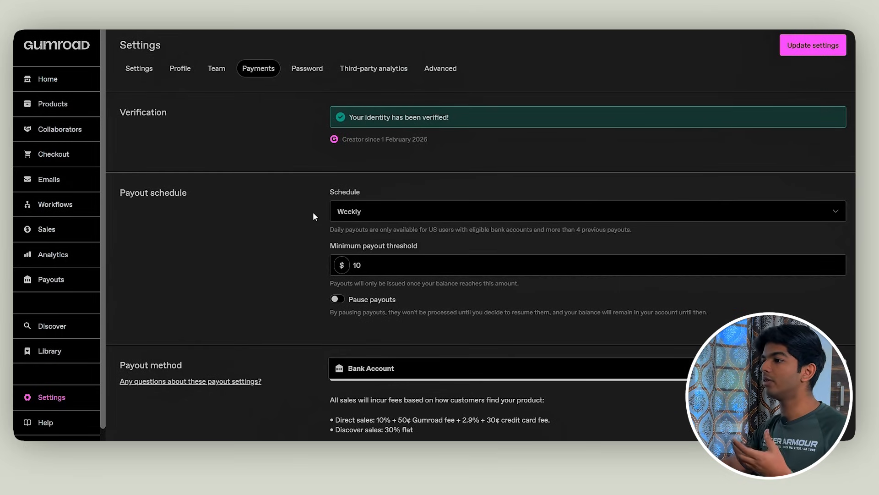
Step: Look through the payout schedule options, keeping Weekly, and examine the fees for direct and Discover sales
click(362, 214)
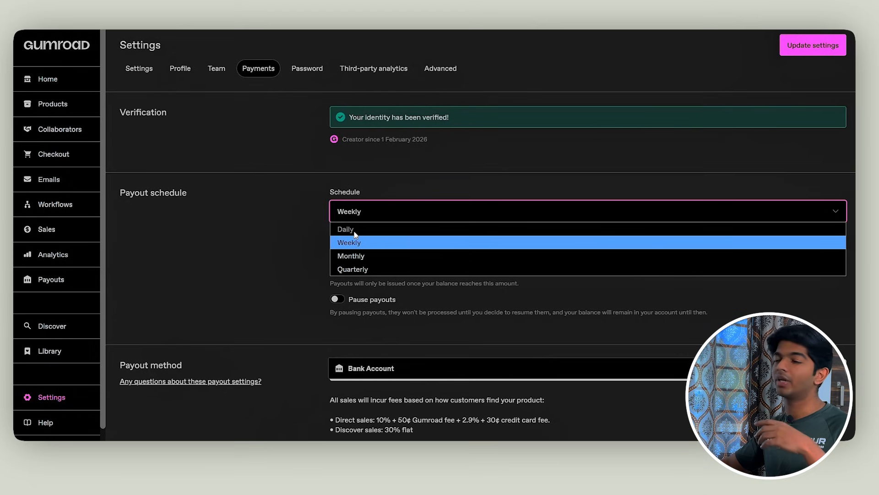
click(292, 213)
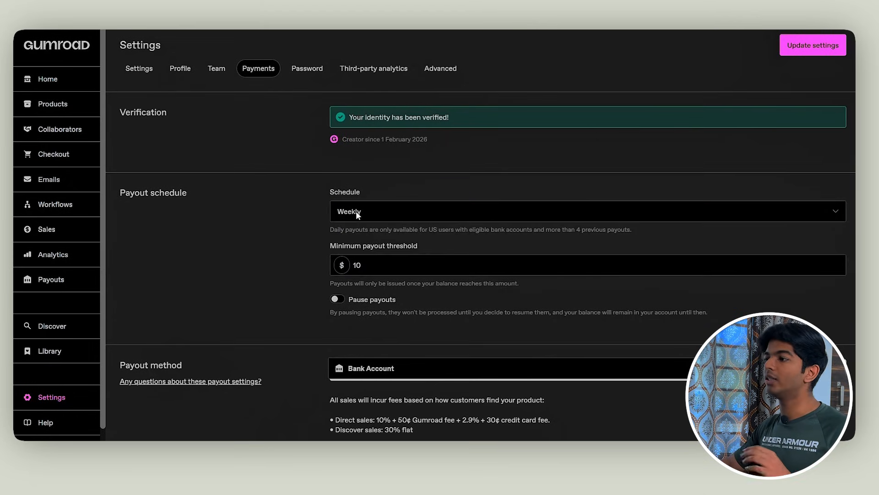
scroll(313, 218, down, 1)
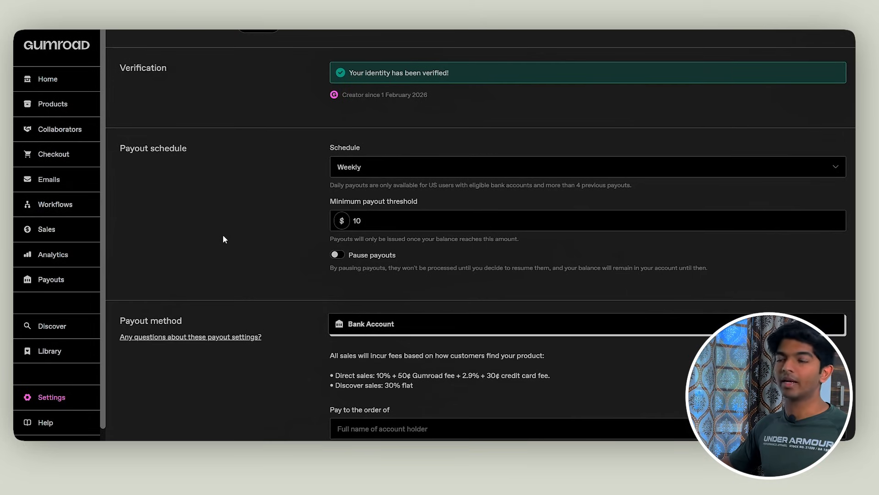
scroll(254, 245, down, 5)
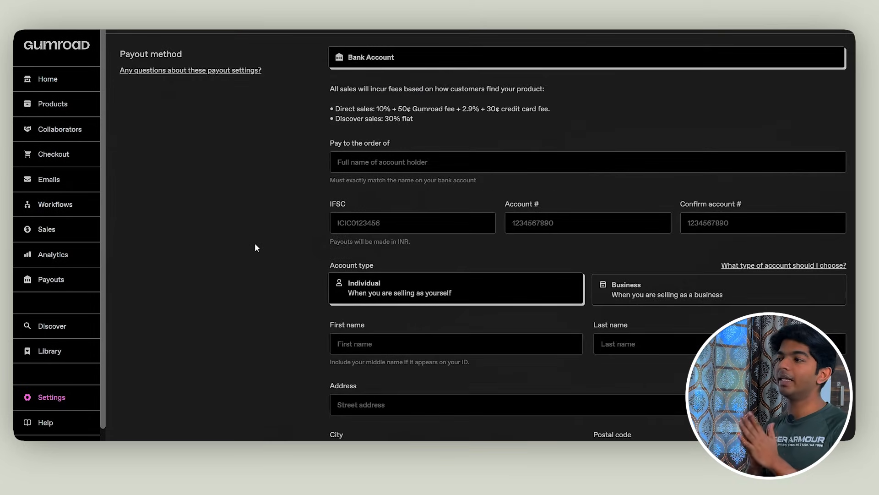
scroll(318, 276, up, 1)
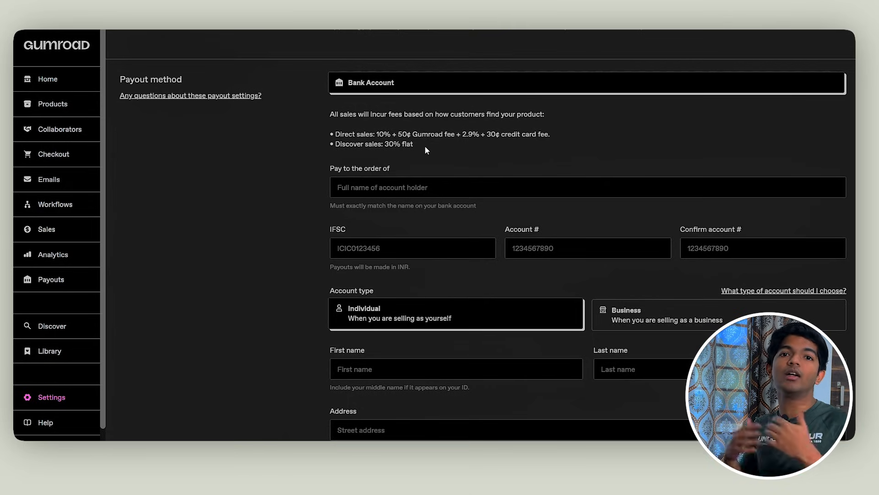
double_click(380, 133)
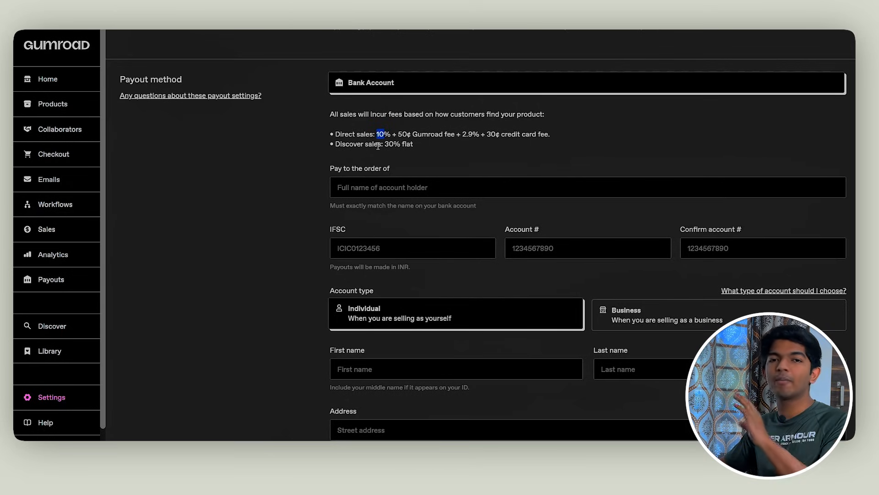
click(418, 144)
scroll(418, 144, down, 1)
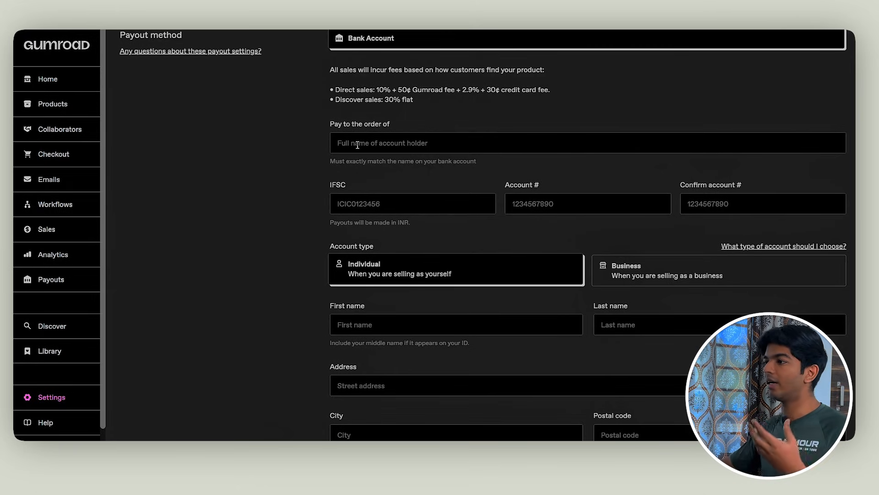
Step: Look over the bank account, account type and personal detail fields required for payouts, leaving them blank
scroll(357, 145, down, 1)
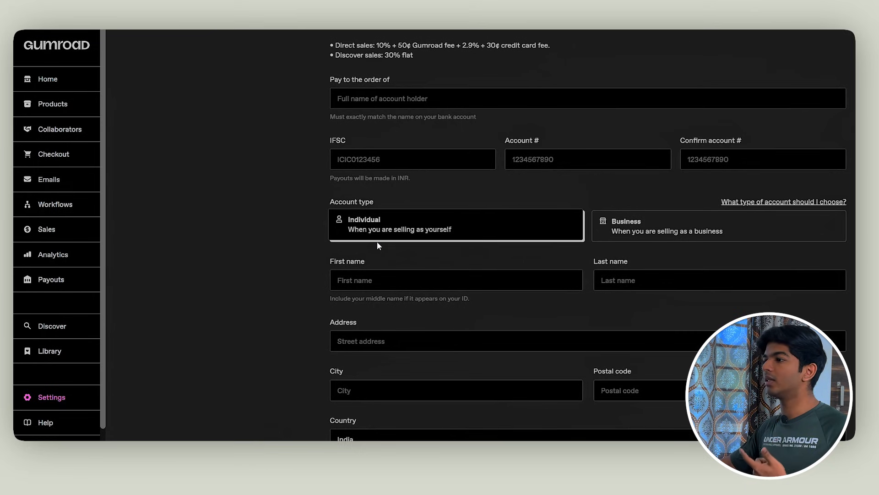
scroll(494, 255, down, 1)
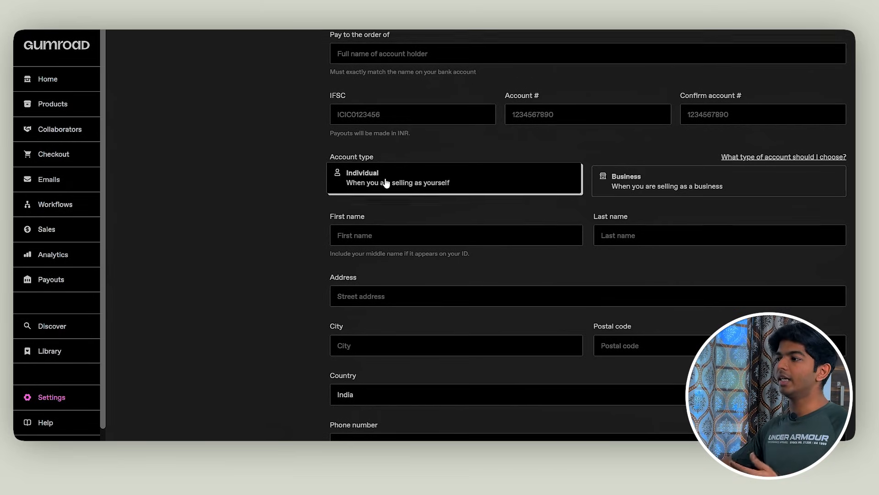
scroll(363, 186, down, 2)
click(383, 146)
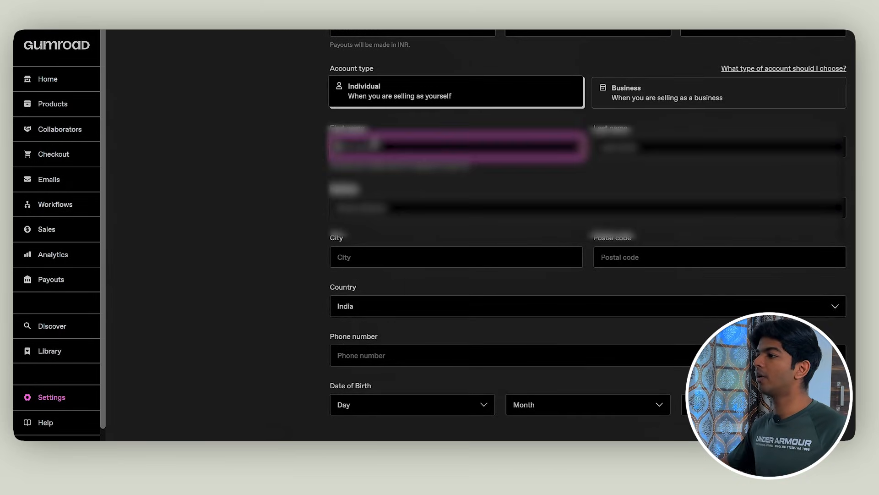
key(Tab)
click(466, 174)
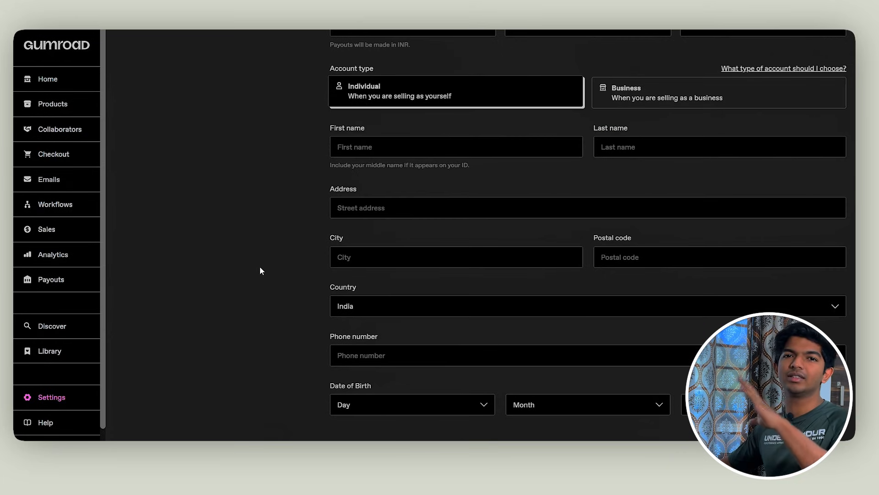
scroll(260, 267, up, 6)
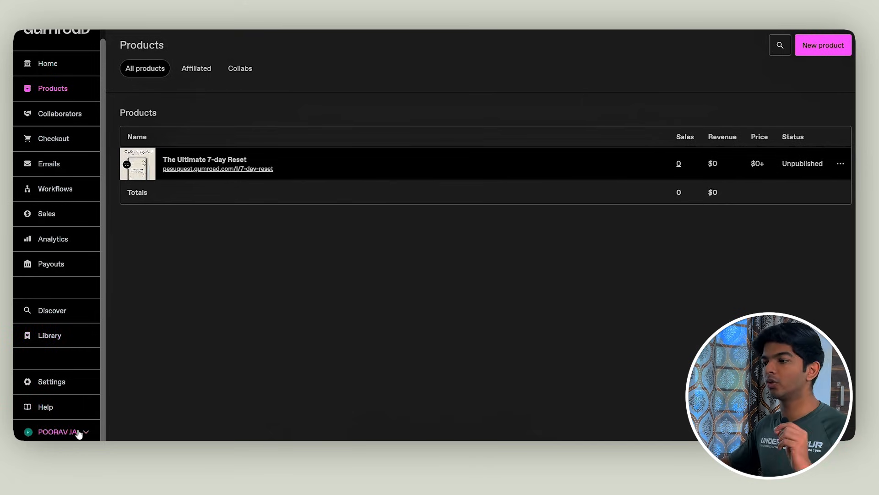
Step: Open the account's profile settings and view the public profile page
click(53, 385)
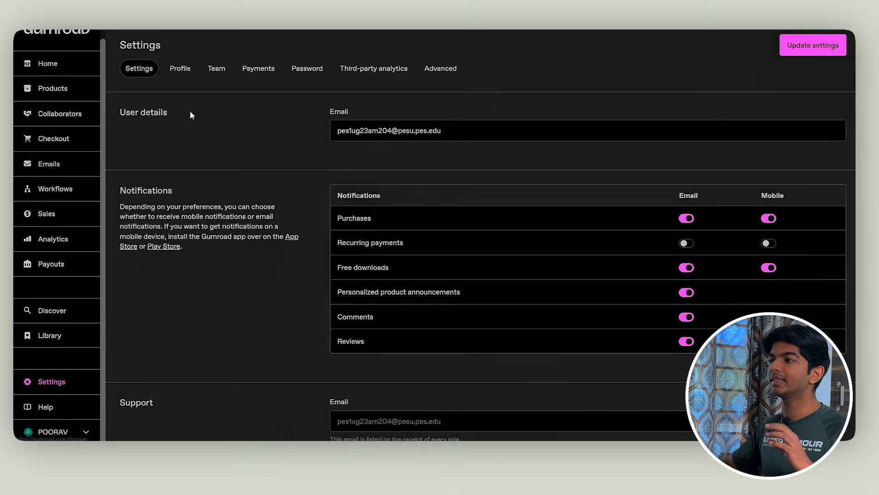
click(181, 68)
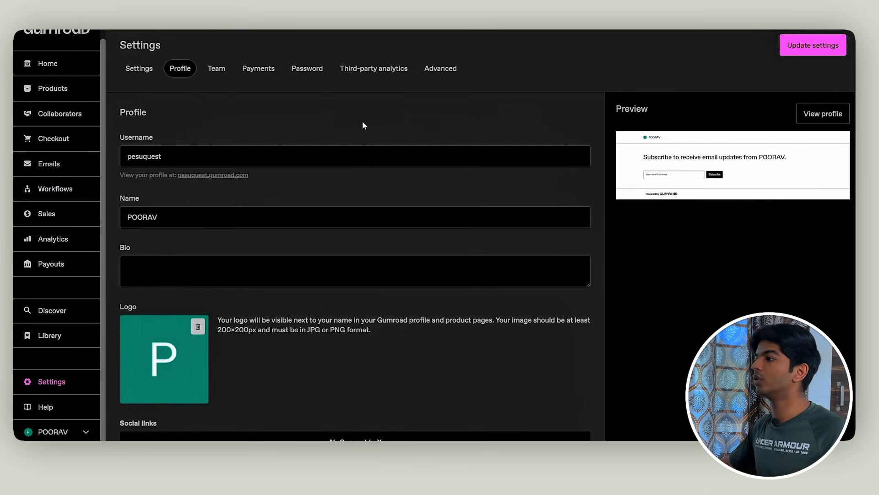
click(816, 116)
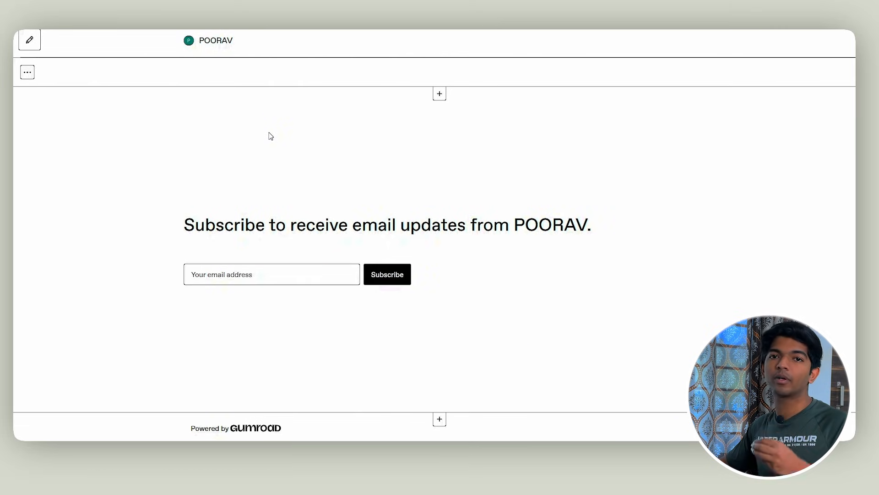
Step: Add a Products section above the subscribe area of the profile page and open its product selection
click(440, 96)
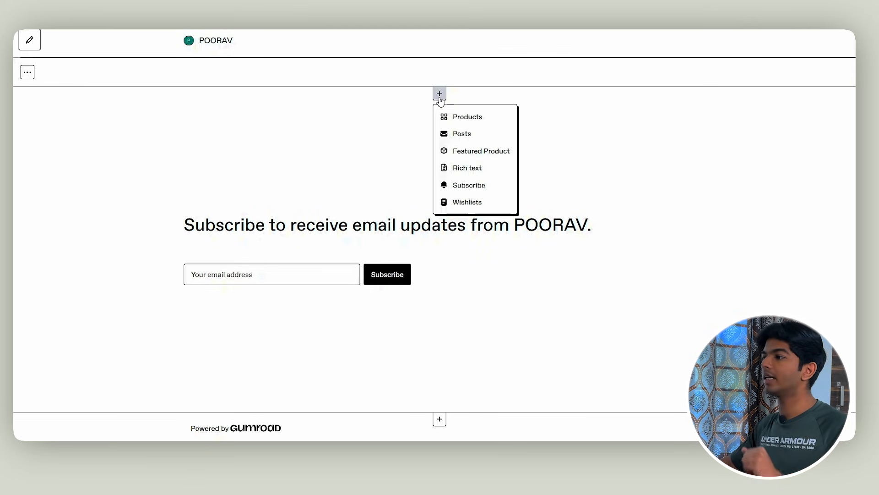
click(459, 117)
click(27, 118)
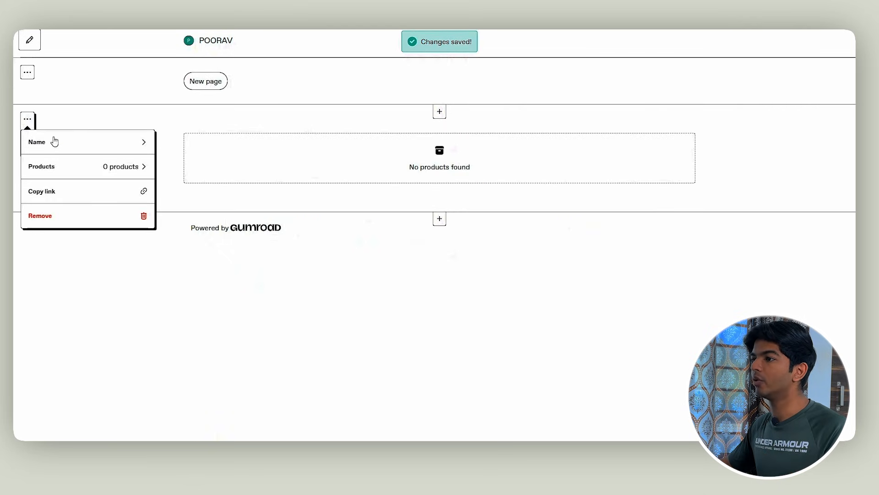
click(109, 168)
click(88, 231)
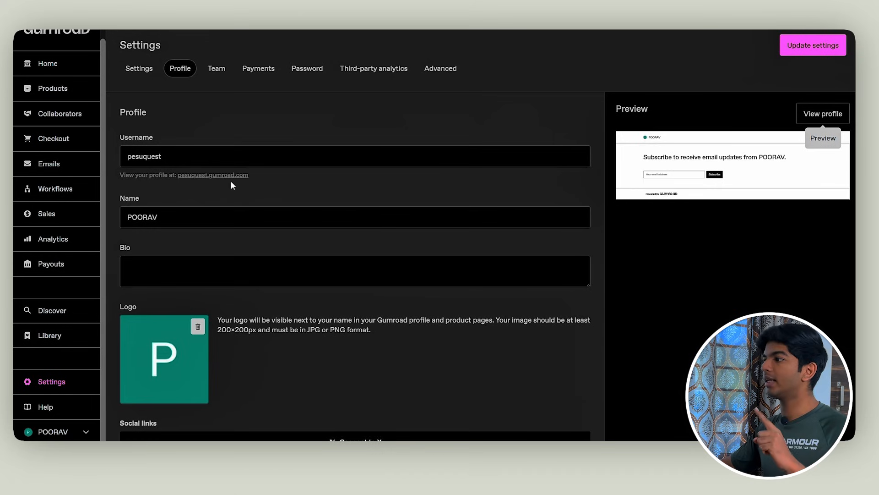
Step: Set the profile design's background color to near-black and its highlight color to white
scroll(263, 233, down, 5)
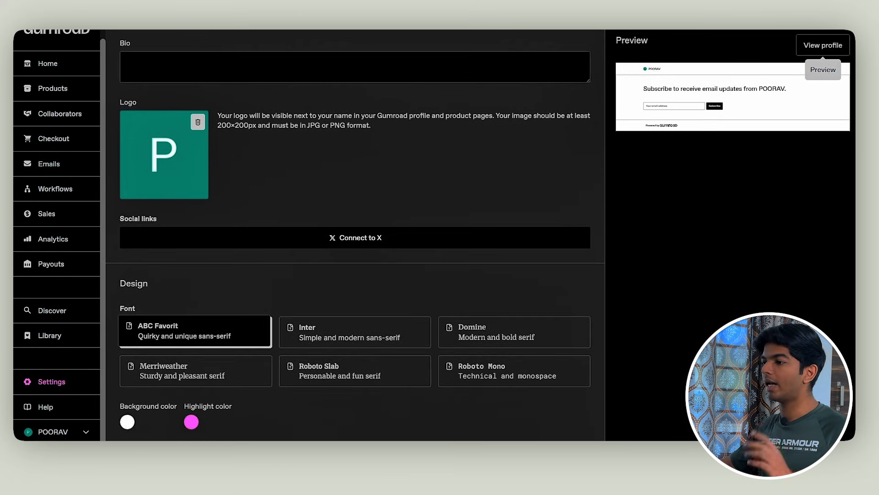
click(127, 422)
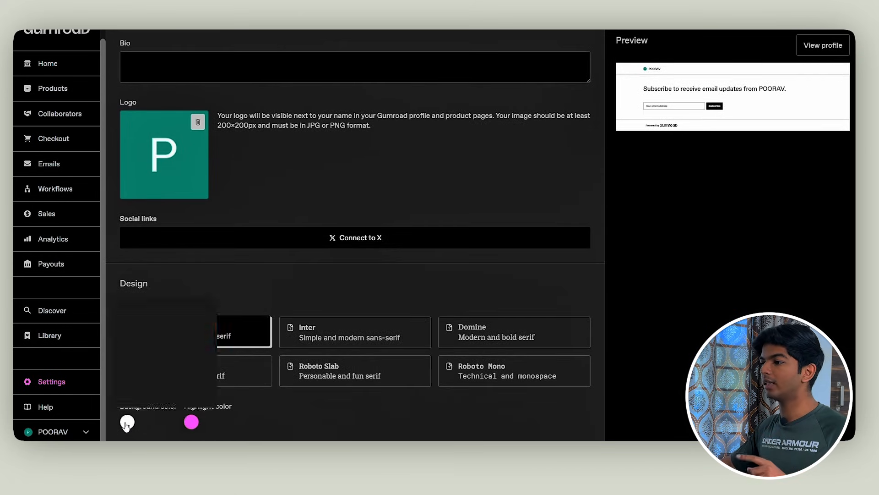
drag(123, 336, 106, 350)
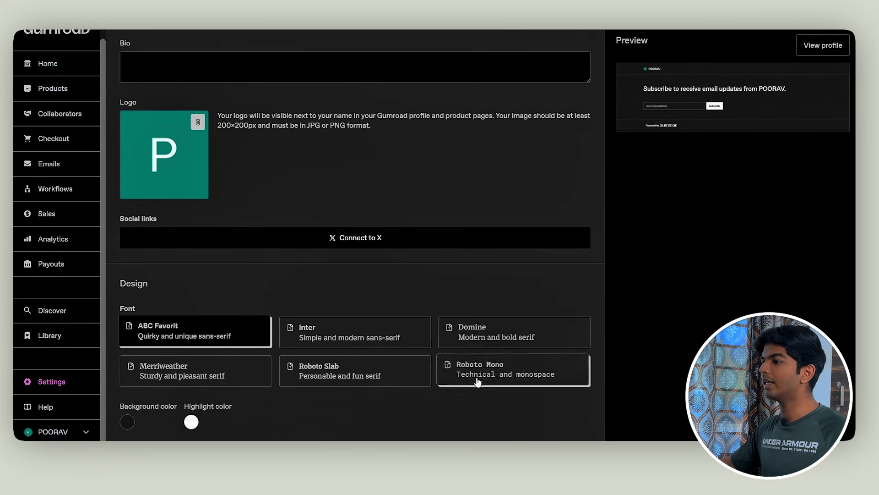
Step: Try the Merriweather, Inter, Roboto Slab and Domine fonts for the profile and return to ABC Favorit
click(249, 372)
click(337, 336)
click(344, 369)
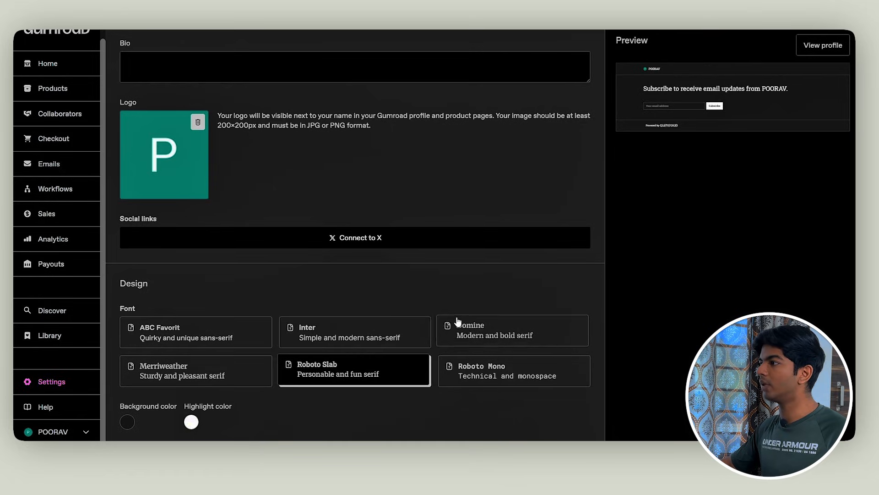
click(456, 324)
click(186, 331)
Step: View the public profile page and open the options of its Products section
scroll(210, 335, up, 3)
scroll(212, 334, up, 3)
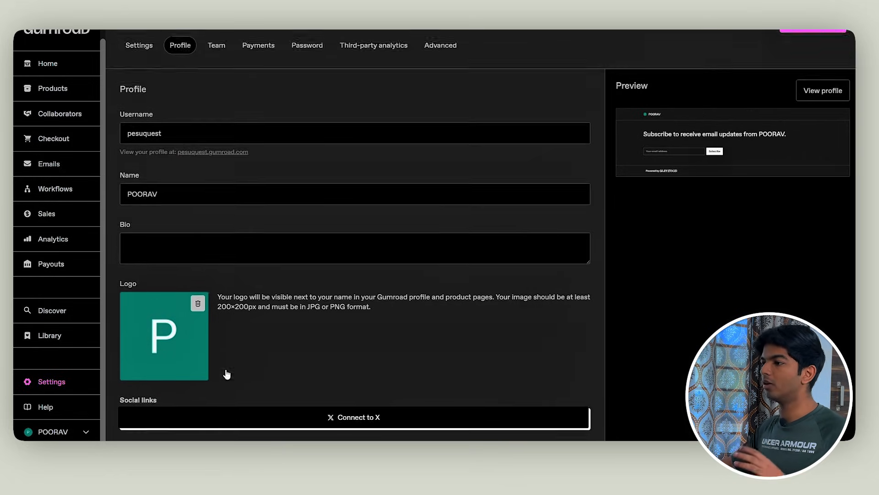
click(818, 119)
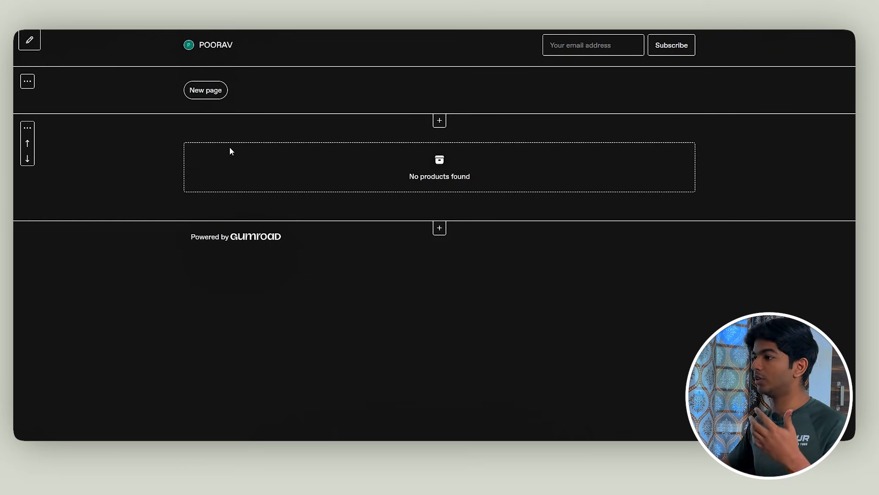
click(27, 128)
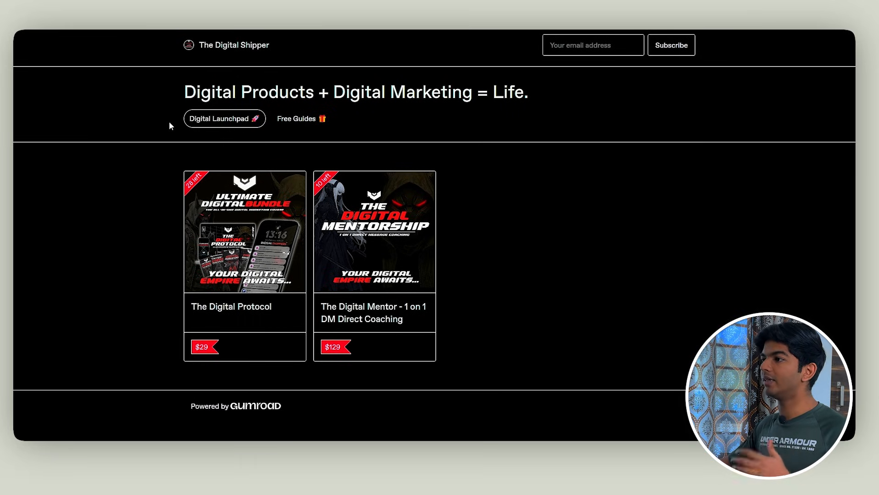
Step: Compare the Digital Launchpad and Free Guides pages of The Digital Shipper's example profile
click(297, 125)
click(235, 128)
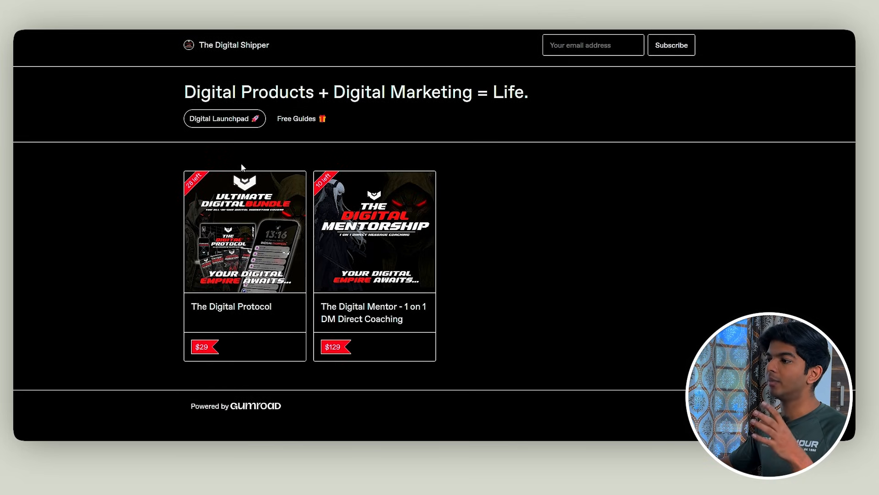
click(285, 124)
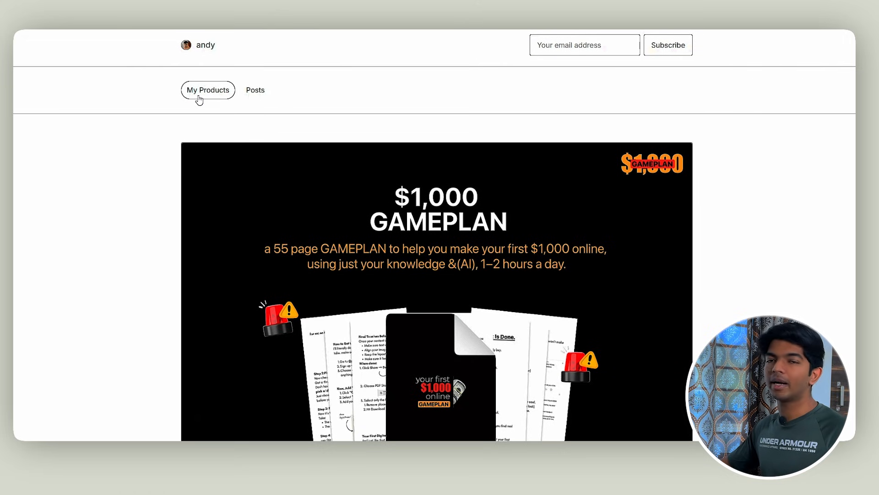
Step: Examine the example profile's My Products page, including the featured $1,000 GAMEPLAN listing and the Best Selling and New Products sections
scroll(213, 143, down, 1)
scroll(212, 143, down, 15)
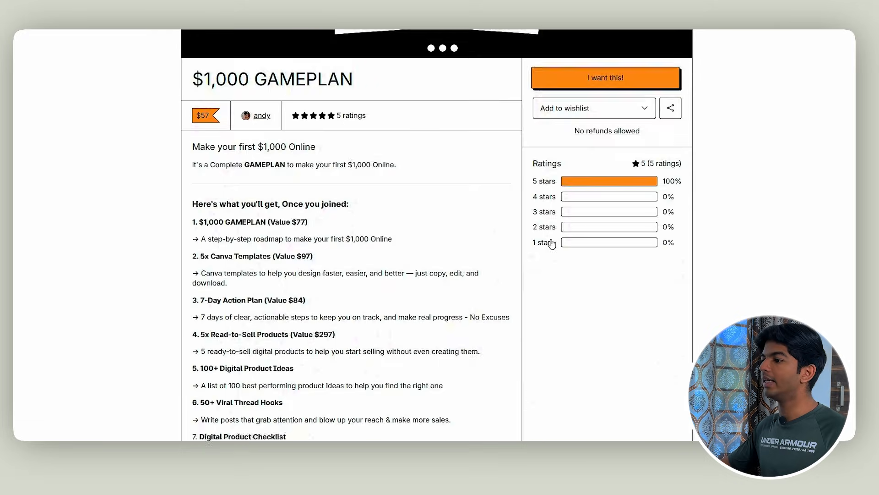
scroll(559, 256, up, 15)
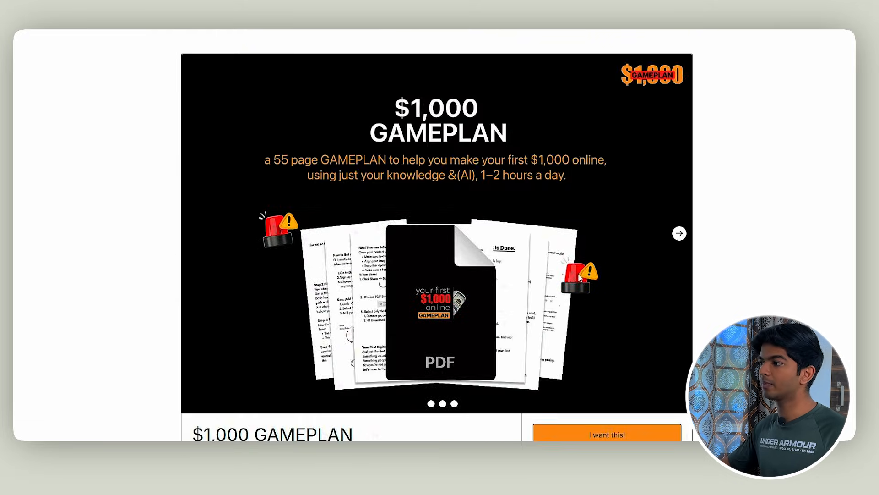
scroll(578, 273, down, 9)
scroll(579, 278, down, 10)
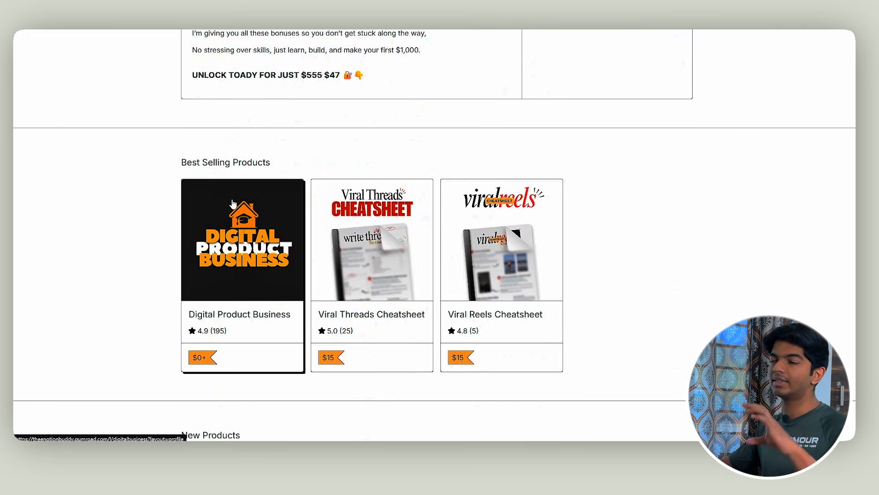
scroll(238, 208, down, 5)
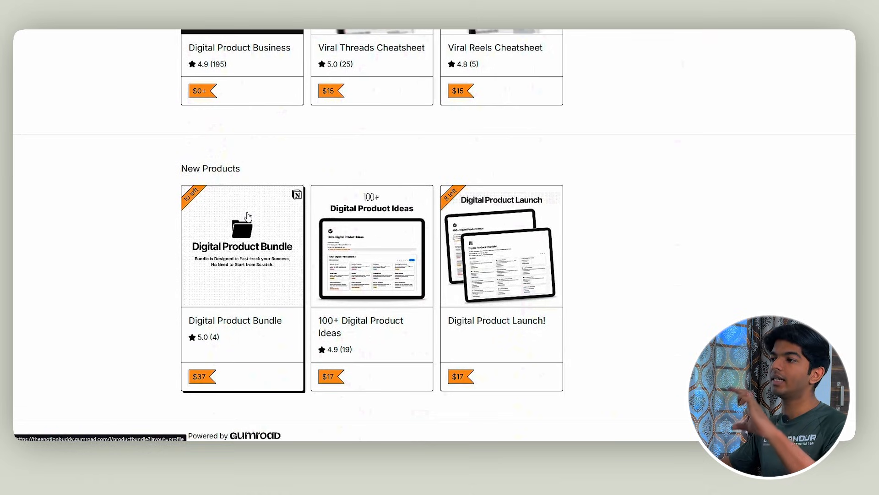
scroll(527, 253, up, 10)
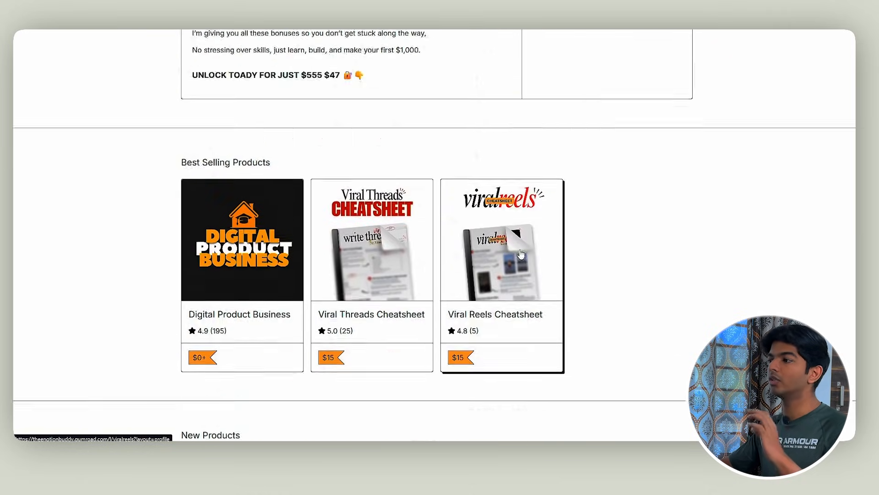
scroll(526, 253, up, 10)
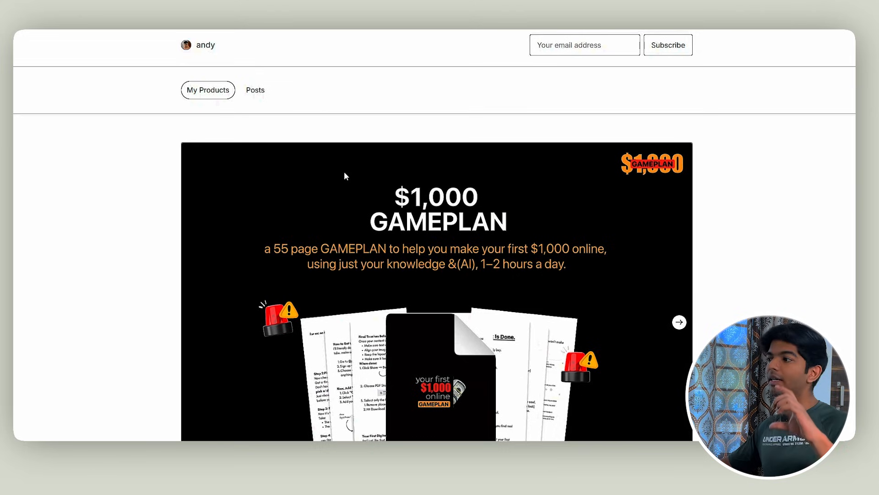
Step: Open the Posts page of the same example profile and look through its list of posts
click(255, 90)
scroll(334, 180, down, 15)
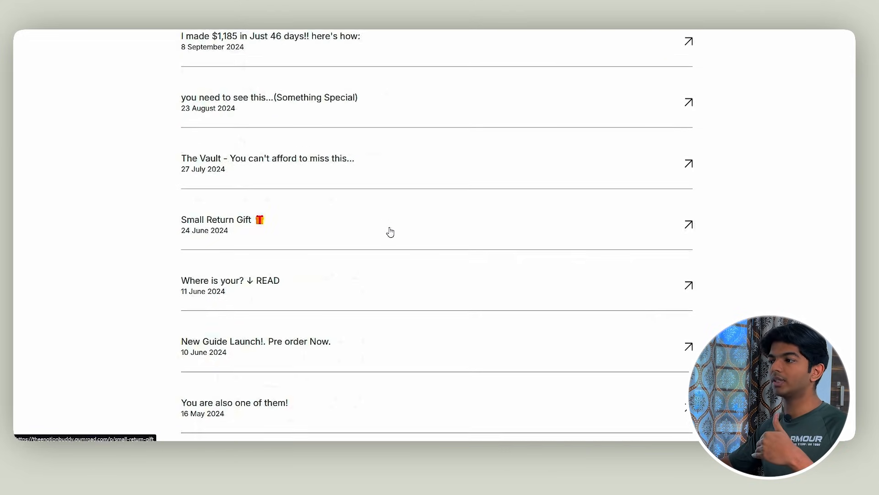
scroll(390, 232, down, 4)
scroll(390, 232, up, 5)
Step: Switch to the Notion template seller's example profile and look through the sections of its All Templates page
click(197, 18)
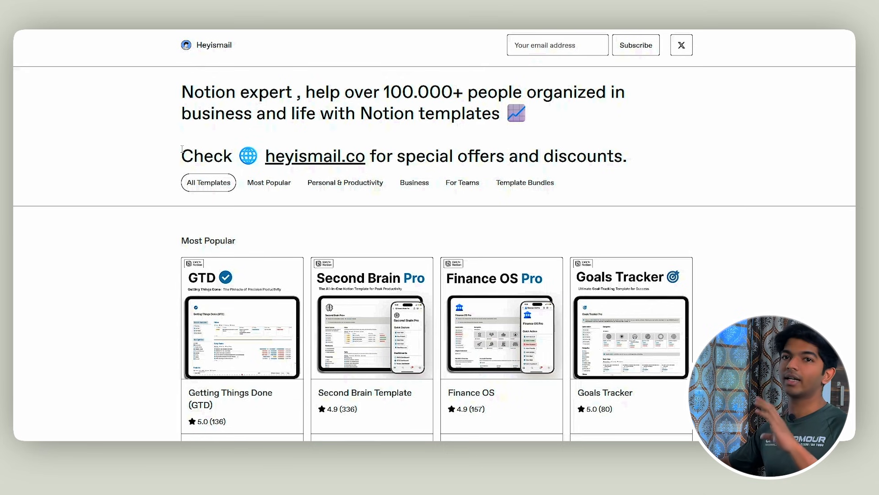
scroll(188, 196, down, 3)
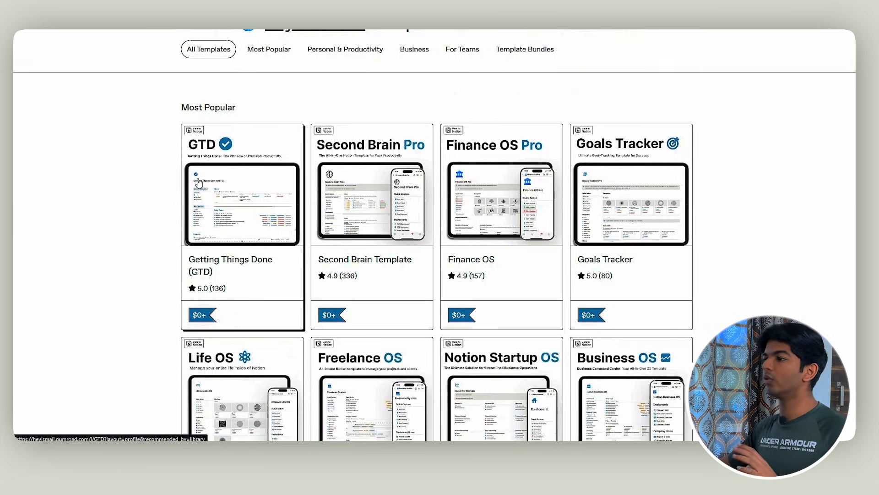
scroll(190, 138, up, 2)
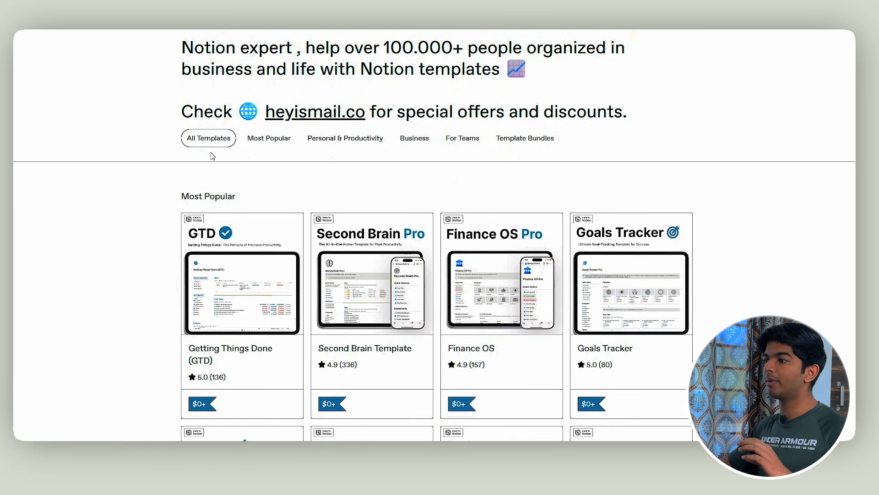
scroll(435, 234, down, 20)
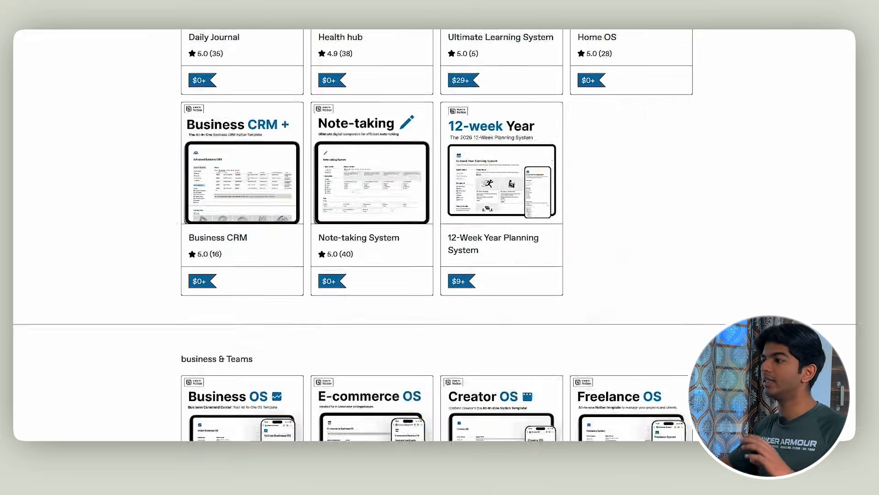
scroll(435, 234, up, 20)
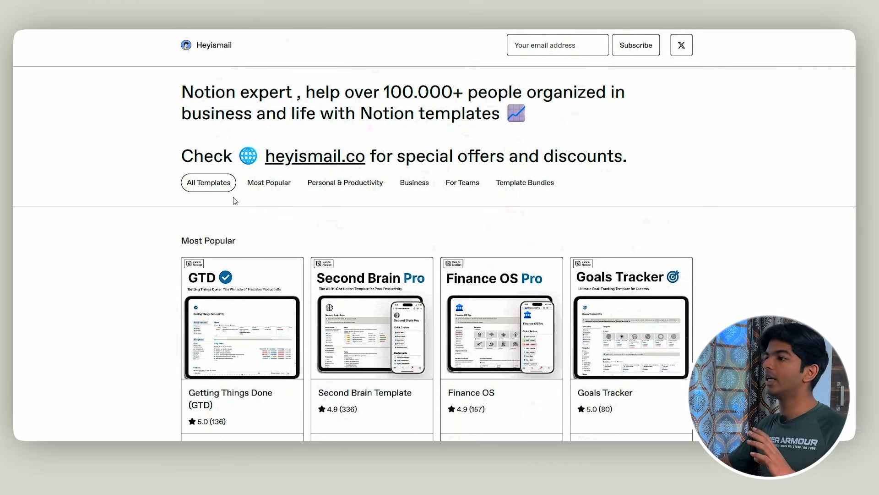
Step: Look through the Most Popular, Personal & Productivity, Business, For Teams and Template Bundles pages and return to All Templates
click(269, 186)
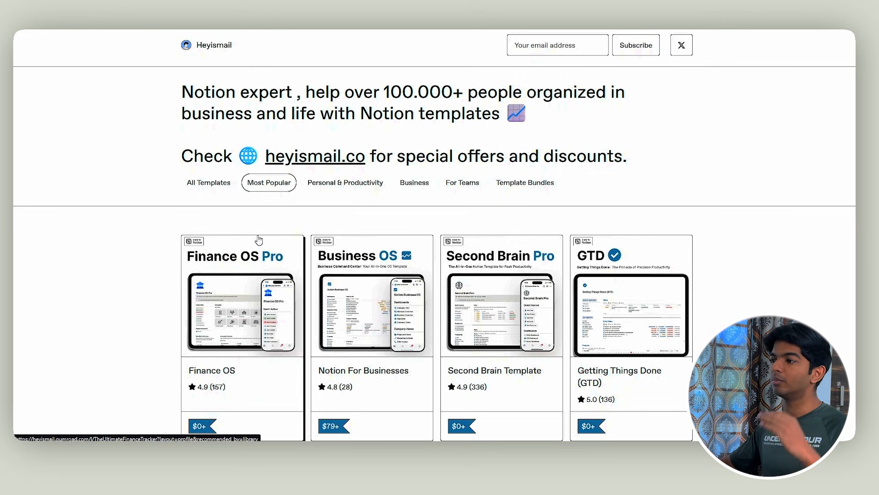
scroll(320, 183, down, 2)
click(335, 101)
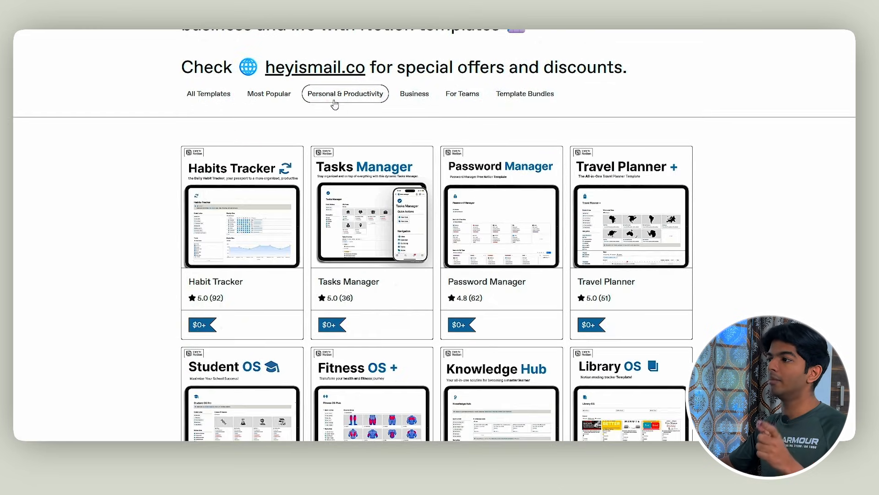
click(415, 96)
click(468, 100)
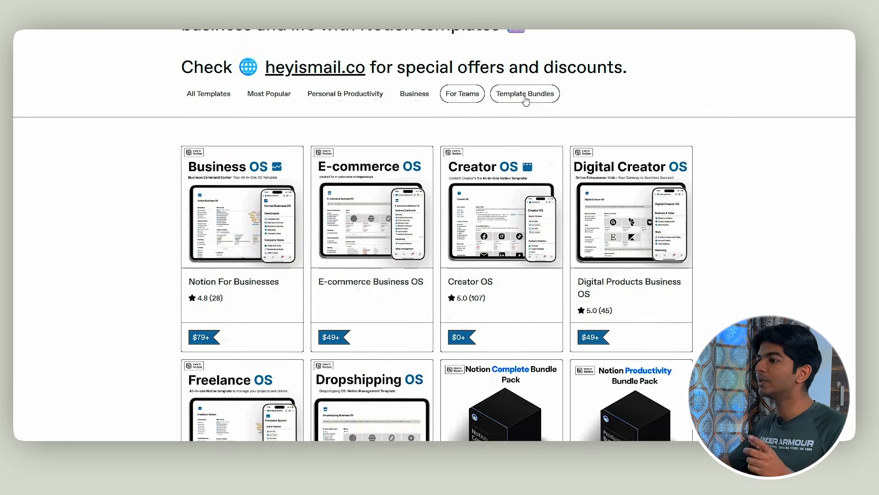
click(524, 97)
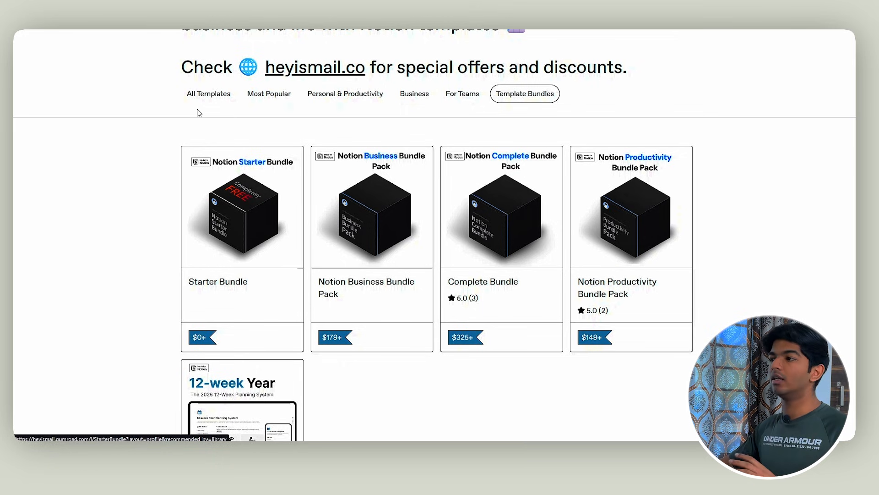
click(207, 96)
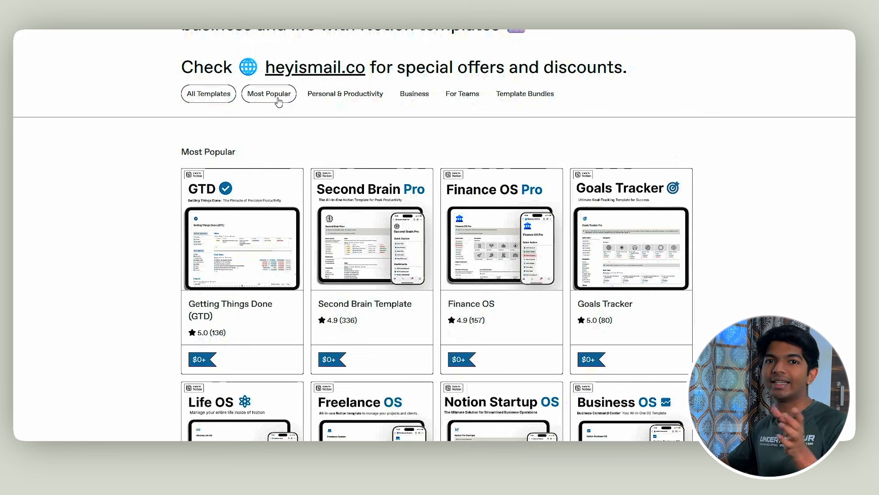
Step: Examine the lower sections of the All Templates page, down to the Bundle and Buy me a Coffee sections
scroll(439, 233, down, 20)
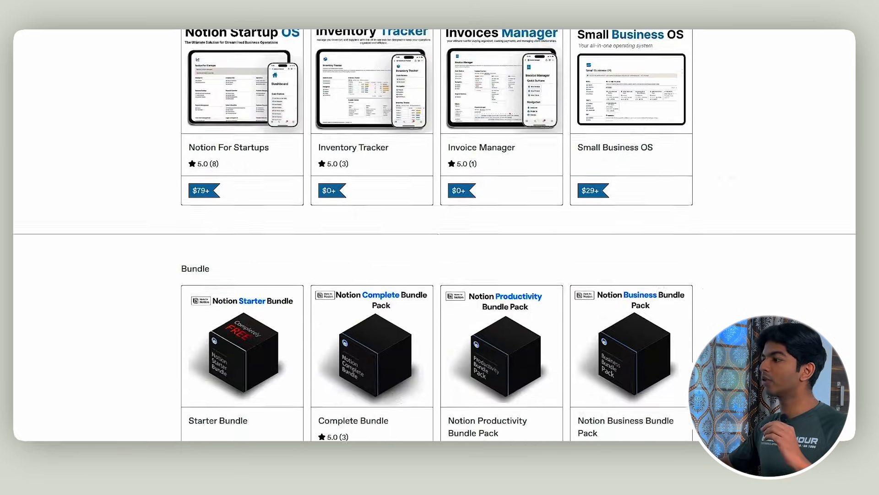
scroll(207, 176, down, 8)
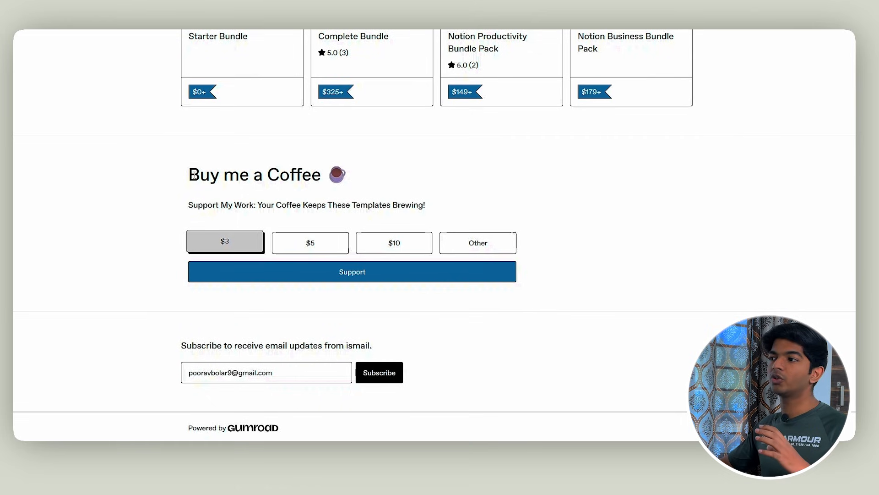
drag(193, 174, 323, 177)
click(407, 183)
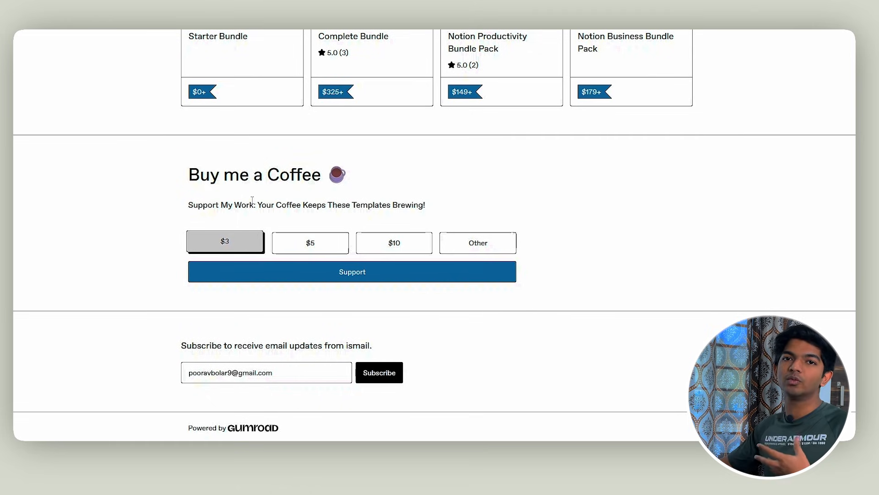
Step: Try the $3, $5, $10 and Other support amounts in the Buy me a Coffee section, leaving the custom amount empty
click(306, 245)
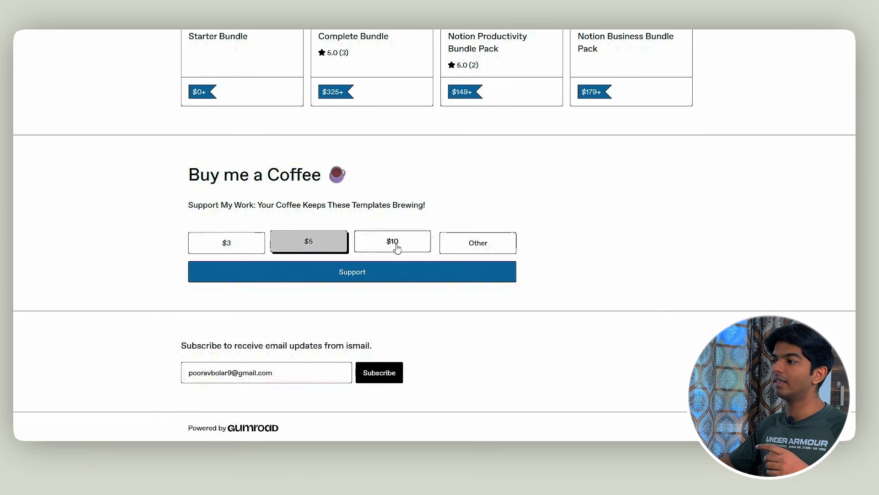
click(396, 246)
click(219, 249)
click(307, 244)
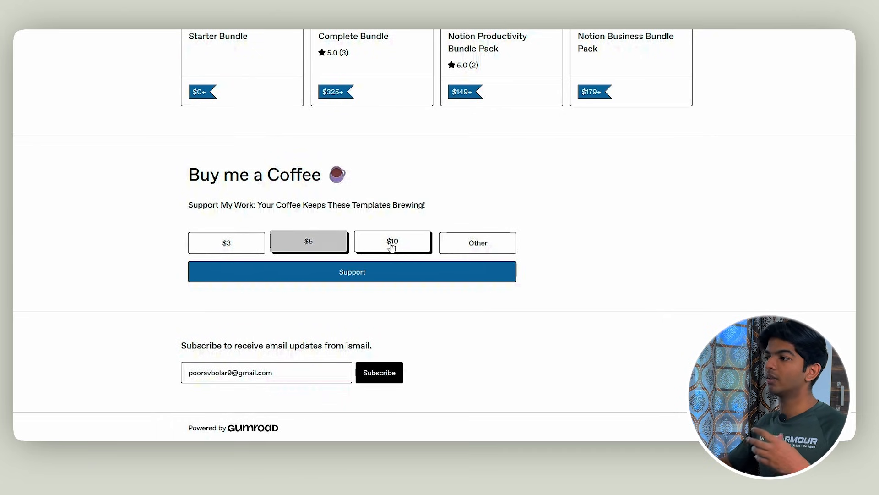
click(393, 246)
click(478, 242)
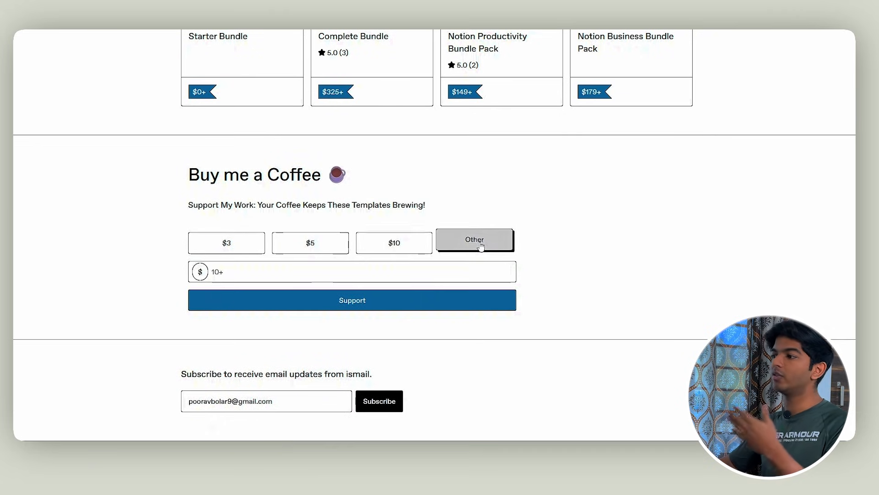
click(264, 269)
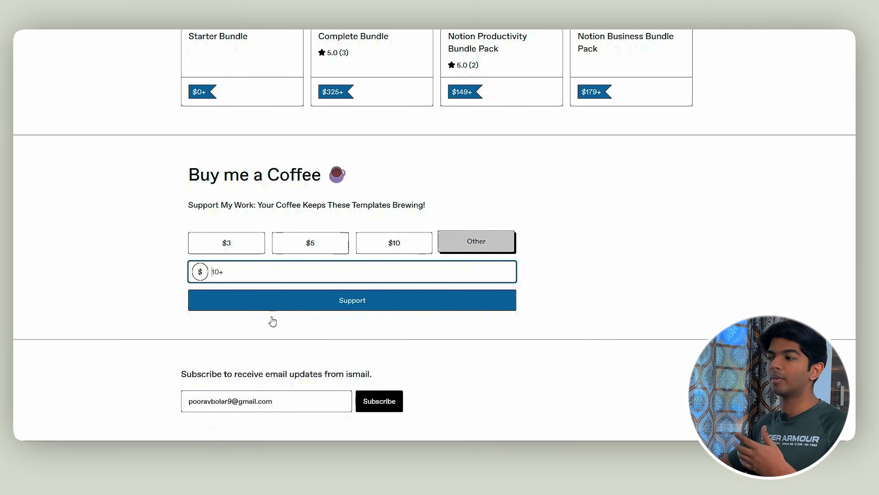